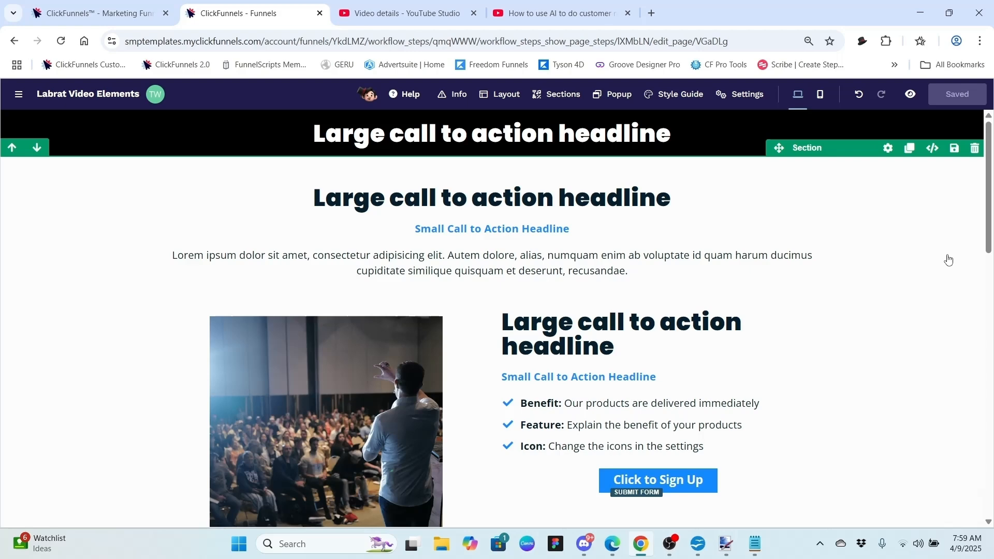
{"action": "scroll", "coordinate": [992, 265], "scroll_direction": "down", "scroll_amount": 2}
{"action": "left_click_drag", "start_coordinate": [992, 265], "coordinate": [992, 180]}
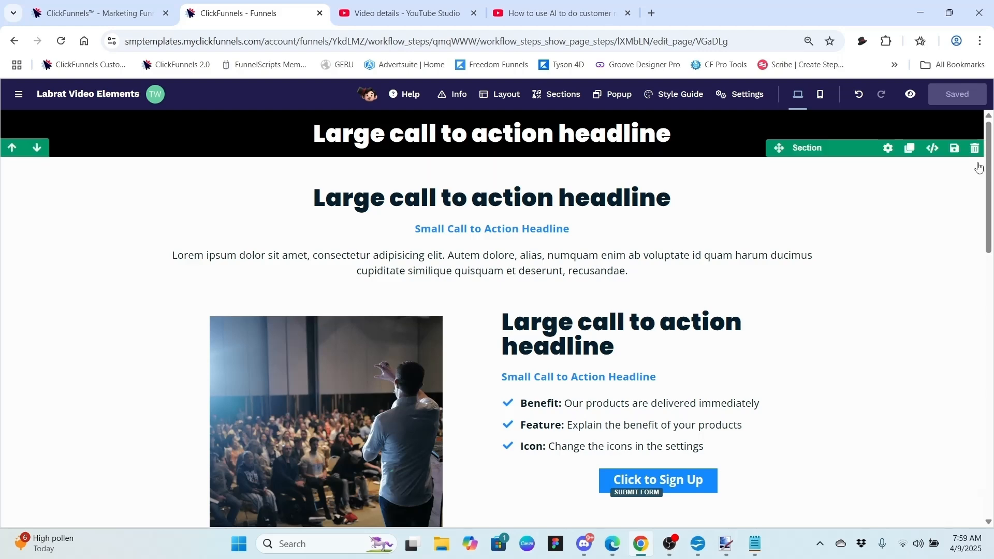
{"action": "left_click_drag", "start_coordinate": [987, 162], "coordinate": [983, 191]}
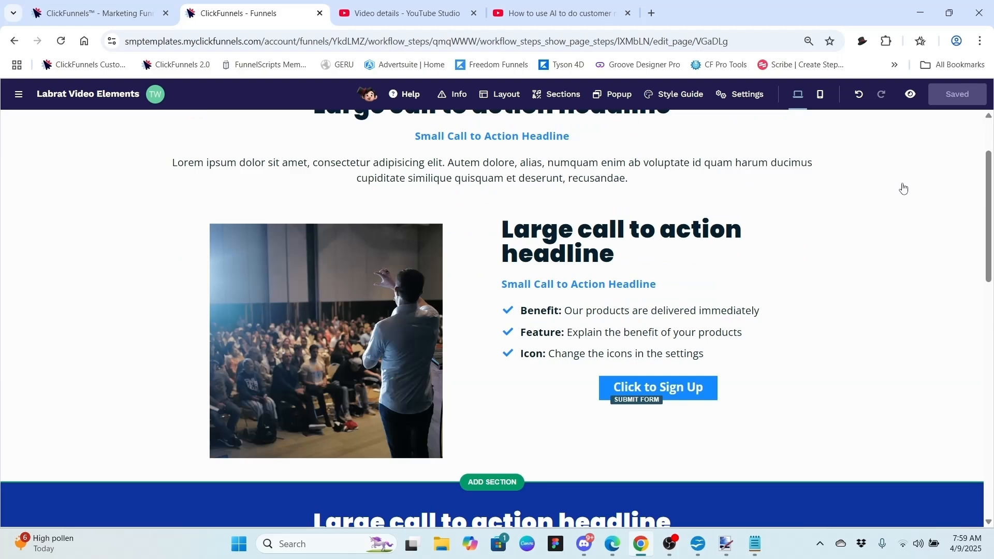
{"action": "scroll", "coordinate": [987, 203], "scroll_direction": "up", "scroll_amount": 2}
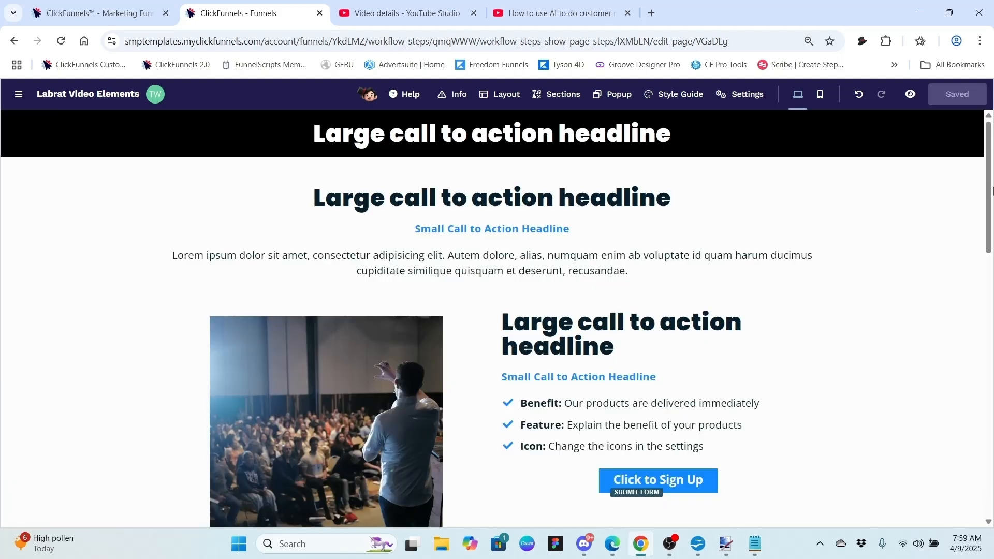
{"action": "left_click", "coordinate": [744, 97]}
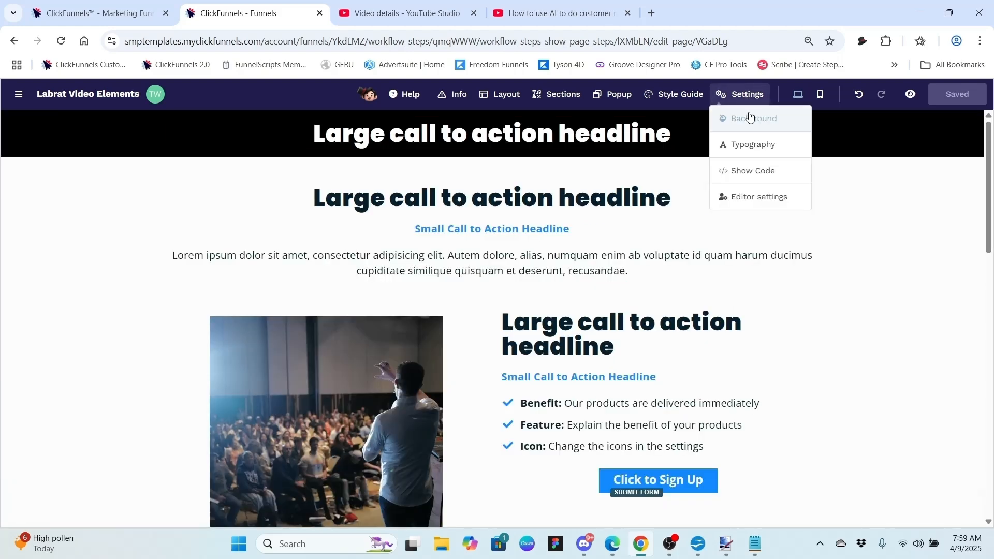
{"action": "left_click", "coordinate": [751, 118]}
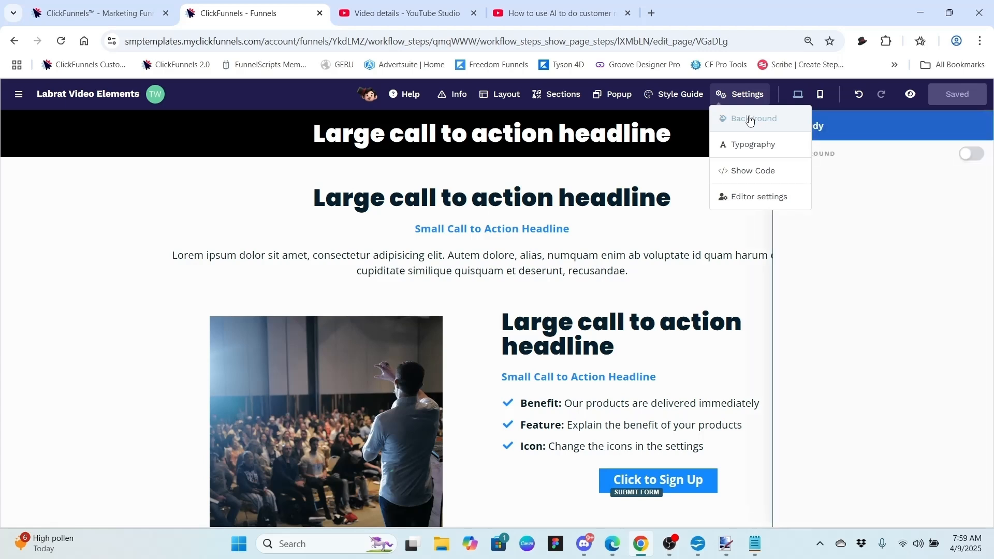
{"action": "left_click", "coordinate": [972, 154]}
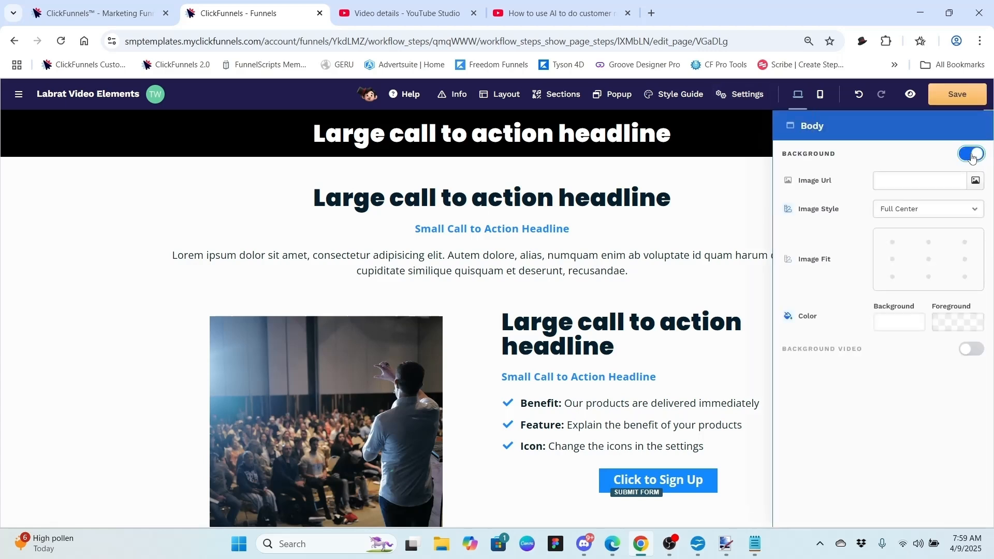
{"action": "left_click", "coordinate": [716, 223]}
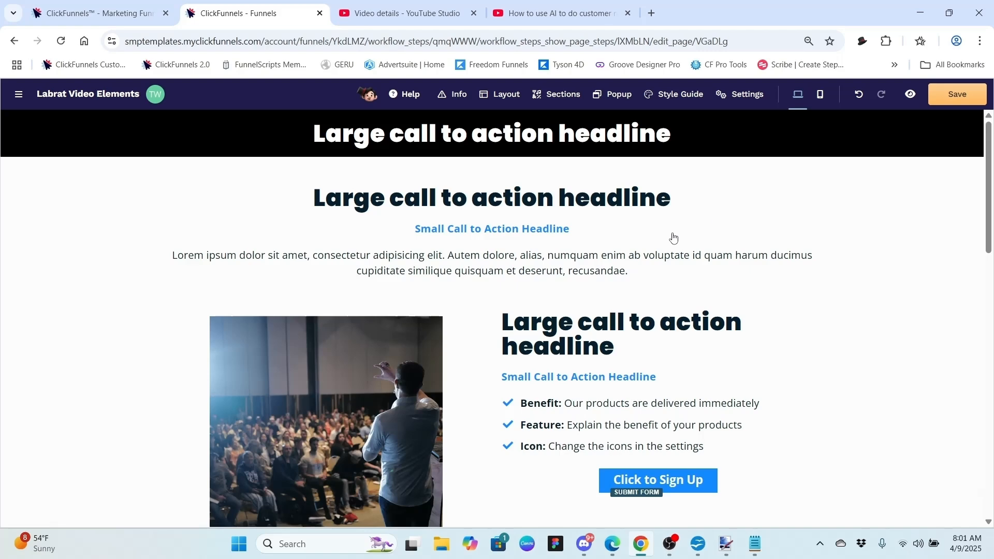
{"action": "left_click", "coordinate": [382, 13]}
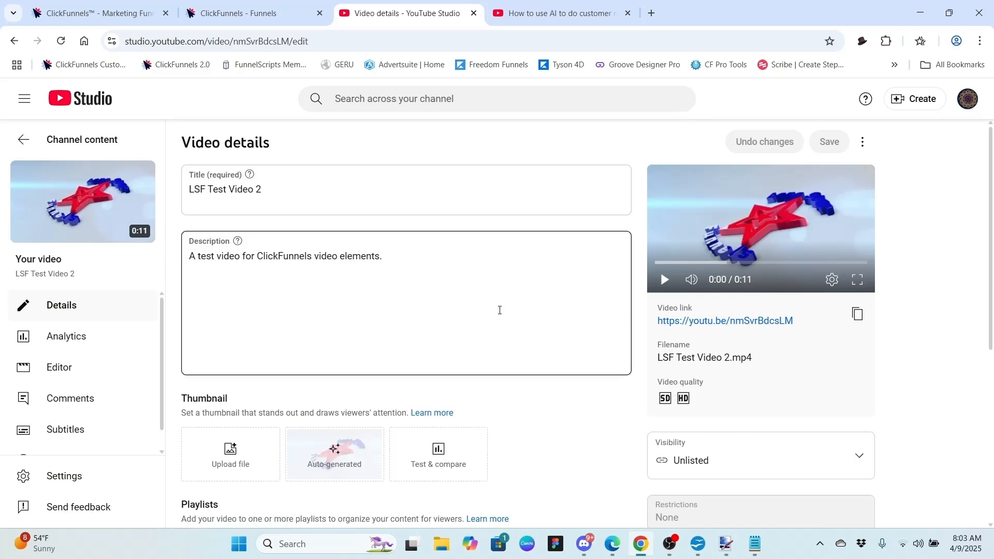
{"action": "left_click", "coordinate": [263, 15]}
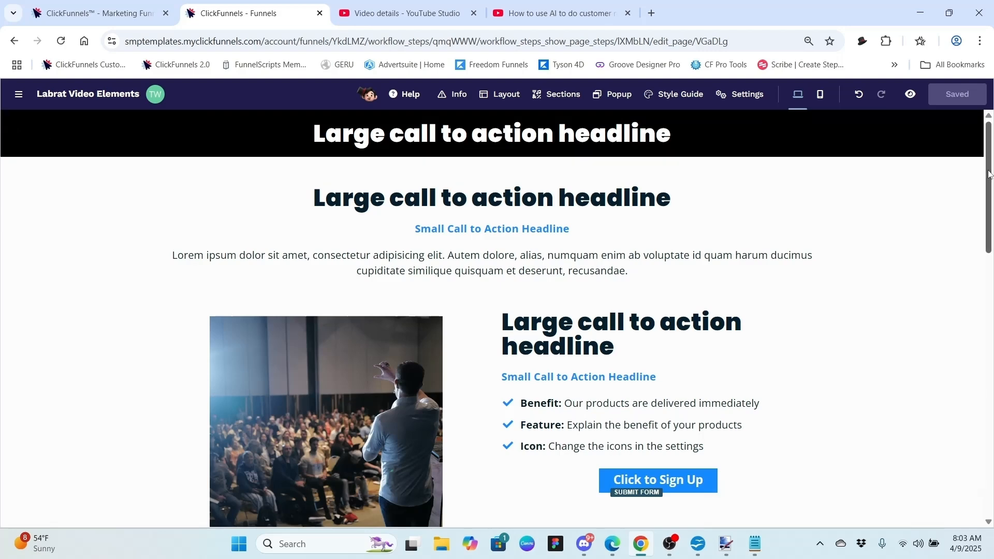
{"action": "mouse_move", "coordinate": [989, 179]}
{"action": "left_mouse_down"}
{"action": "mouse_move", "coordinate": [991, 371]}
{"action": "mouse_move", "coordinate": [987, 176]}
{"action": "left_mouse_up"}
Enable the page body's background and its background video option.
{"action": "left_click", "coordinate": [746, 94]}
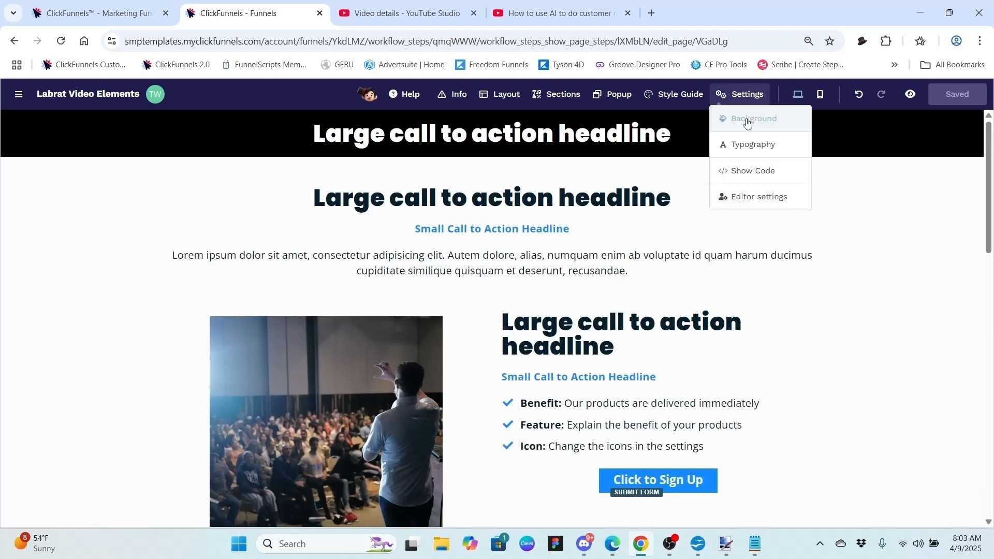
{"action": "left_click", "coordinate": [747, 119]}
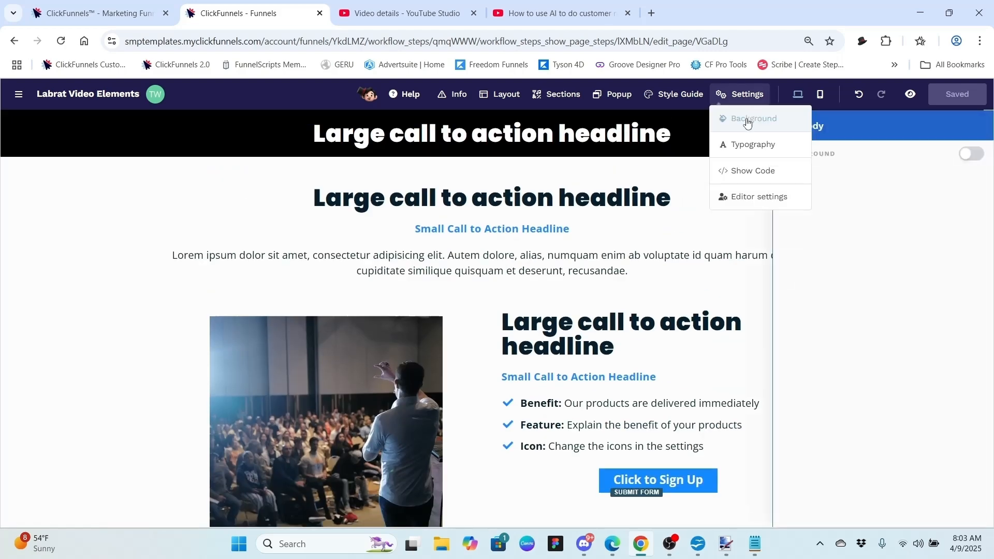
{"action": "left_click", "coordinate": [972, 155]}
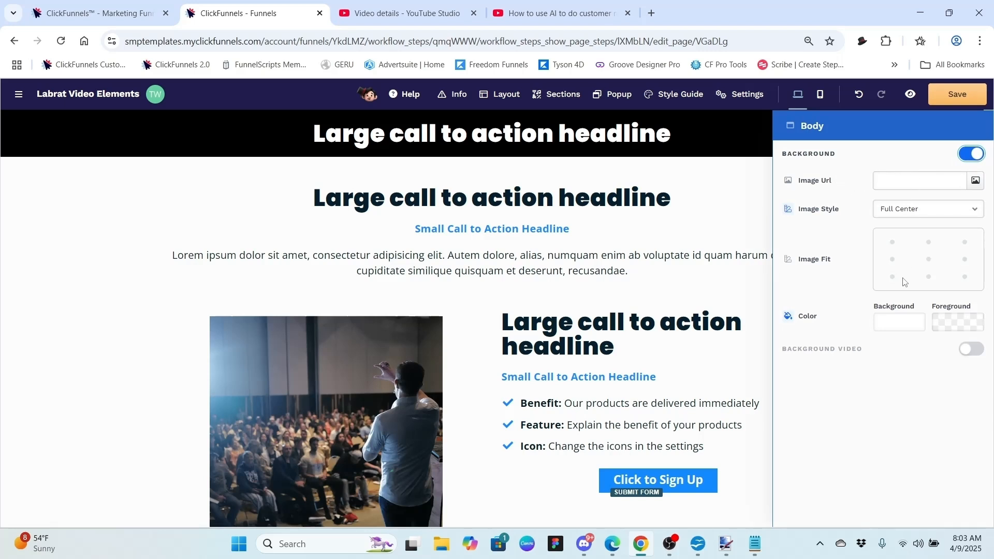
{"action": "left_click", "coordinate": [978, 356]}
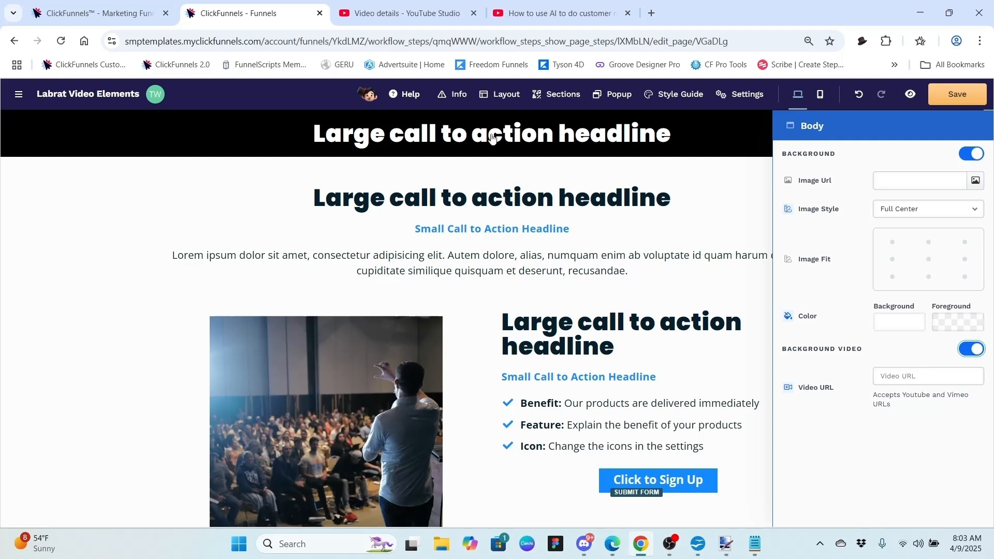
Copy the link of LSF Test Video 2 from YouTube Studio and paste it as the body's background video URL in ClickFunnels.
{"action": "left_click", "coordinate": [419, 16]}
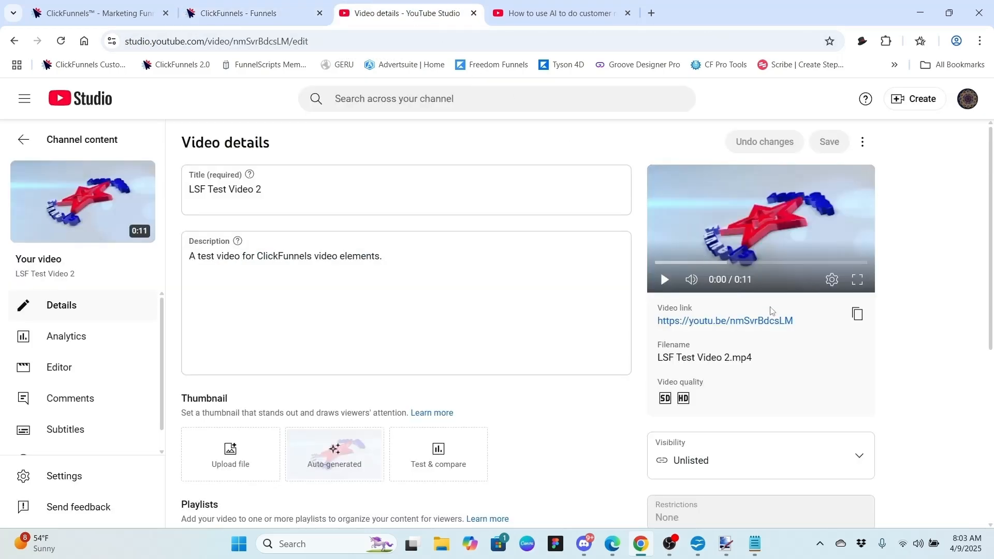
{"action": "left_click", "coordinate": [857, 313]}
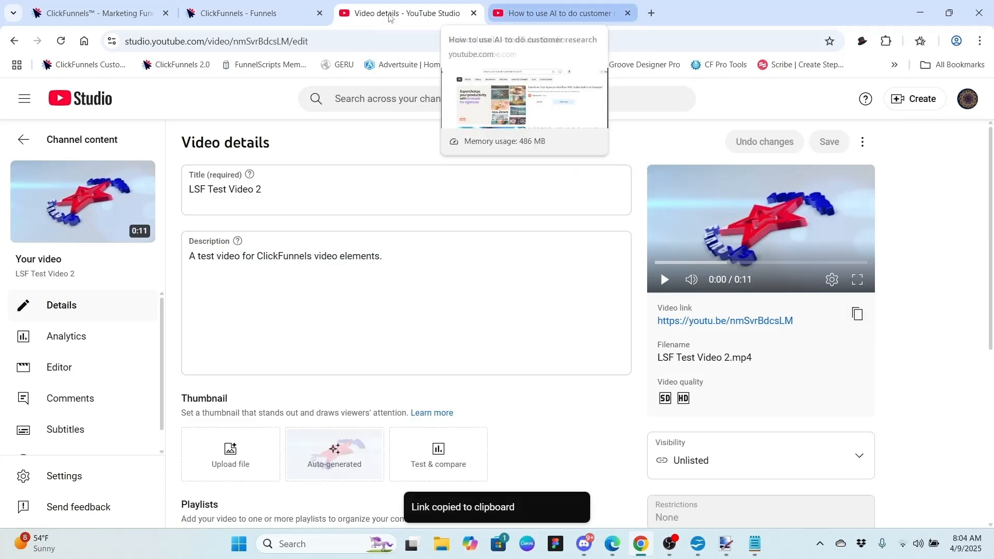
{"action": "left_click", "coordinate": [267, 13]}
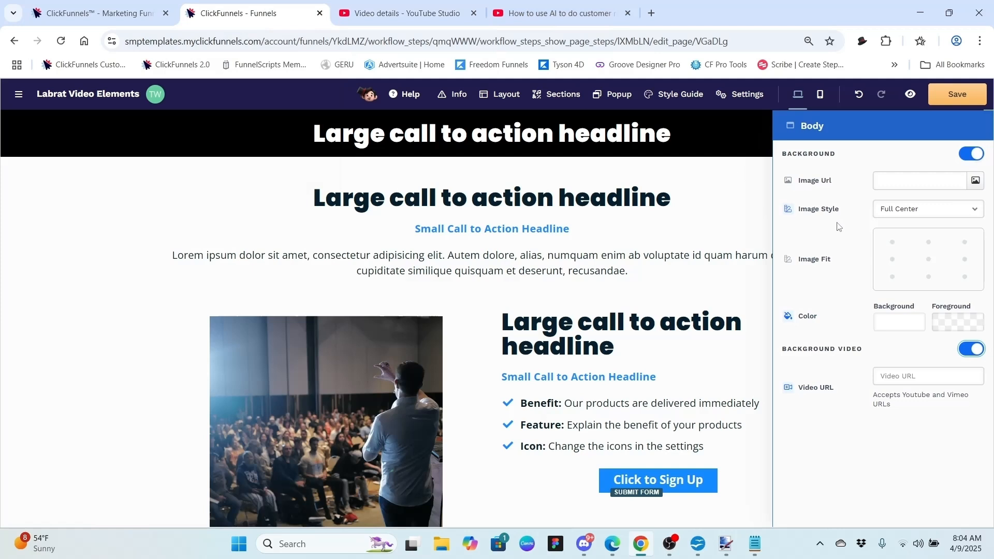
{"action": "left_click", "coordinate": [892, 376]}
{"action": "key", "text": "ctrl+v"}
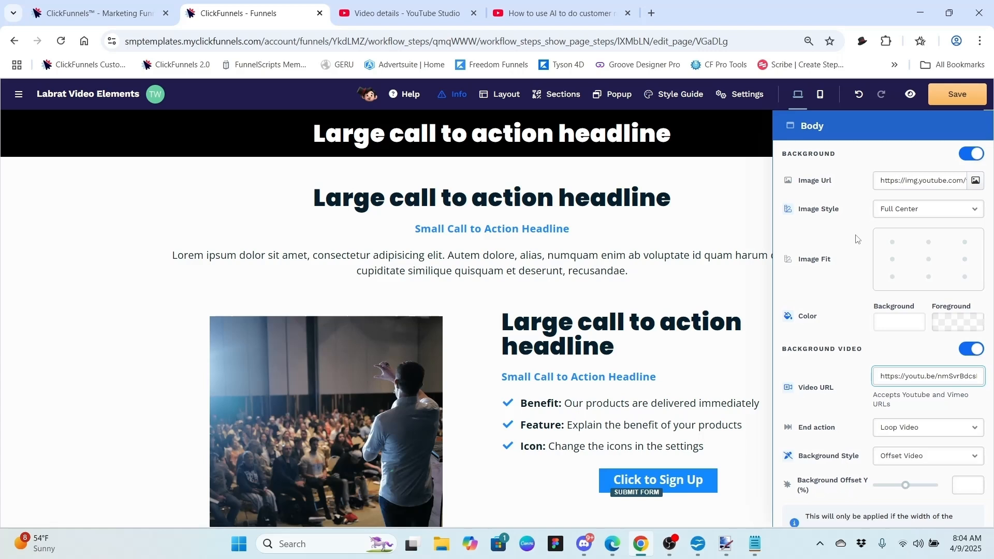
Keep Loop Video as the background video's end action and set its background style to Fill 100%.
{"action": "left_click", "coordinate": [890, 338]}
{"action": "scroll", "coordinate": [891, 337], "scroll_direction": "down", "scroll_amount": 2}
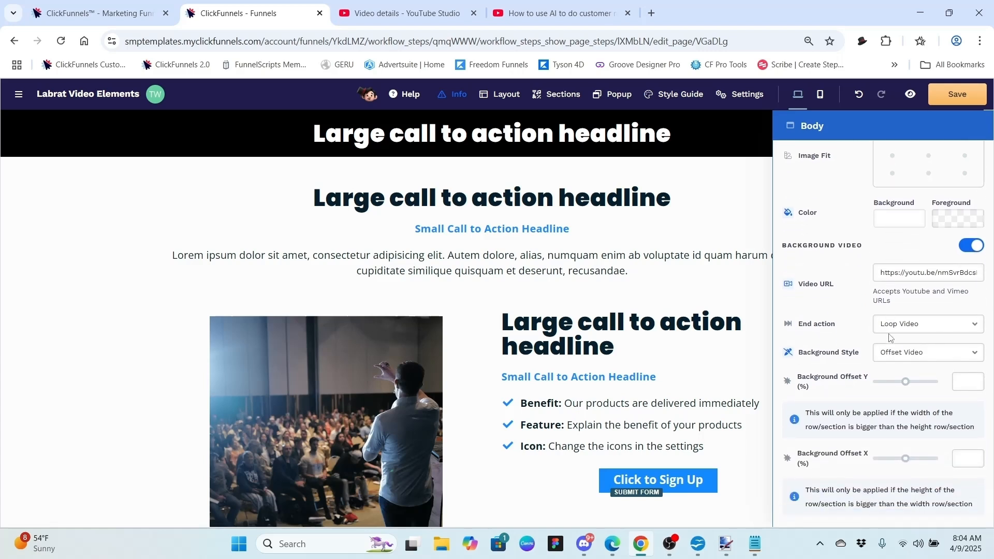
{"action": "left_click", "coordinate": [972, 332]}
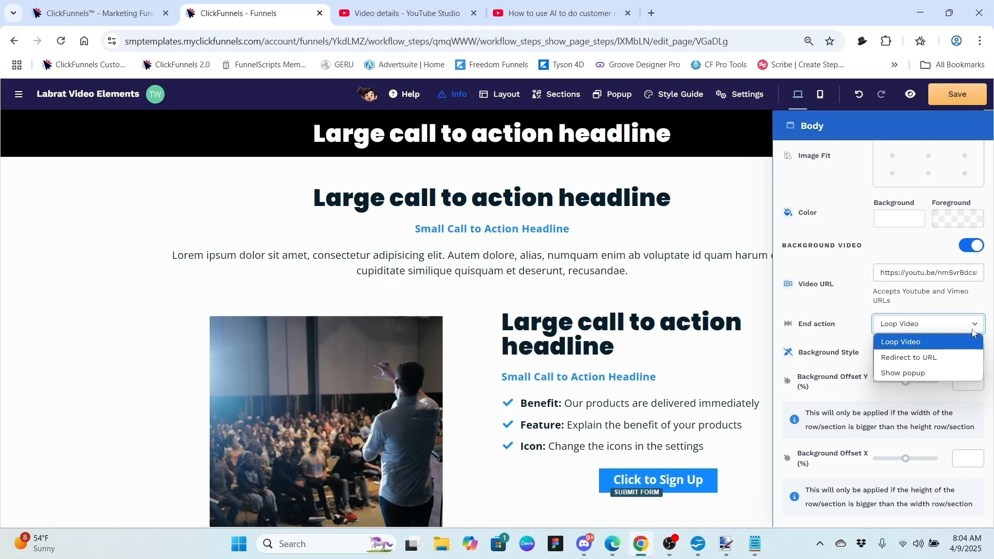
{"action": "left_click", "coordinate": [972, 332]}
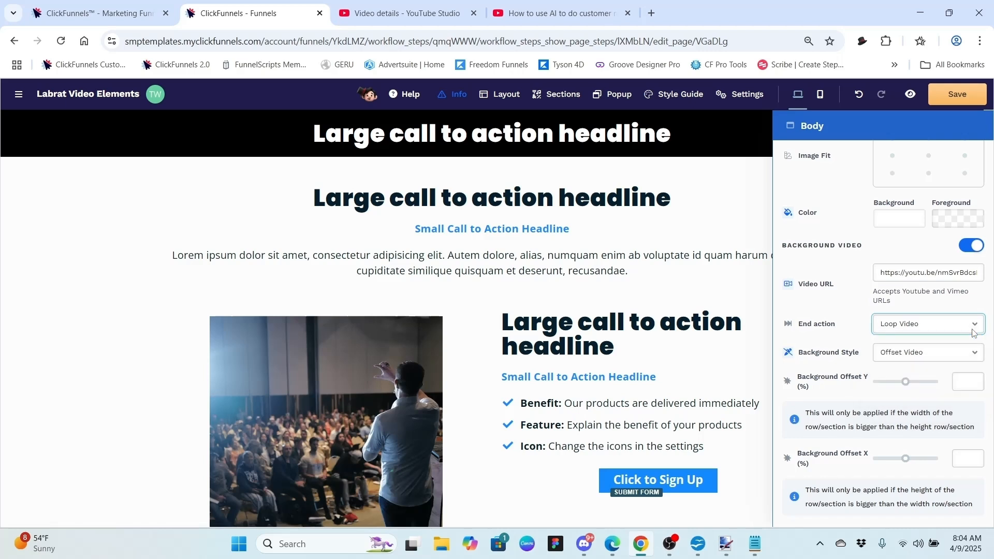
{"action": "left_click", "coordinate": [974, 356]}
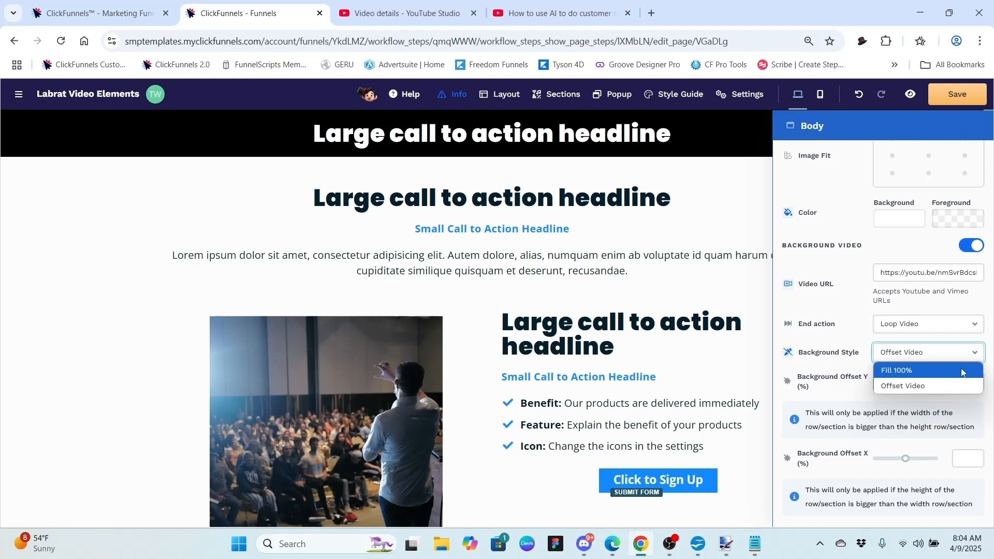
{"action": "left_click", "coordinate": [962, 371]}
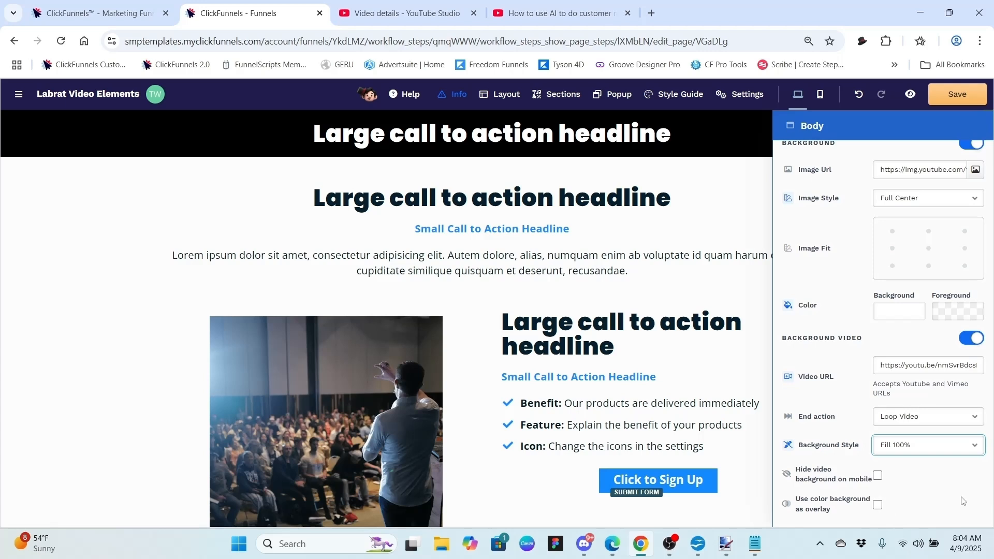
{"action": "left_click", "coordinate": [754, 215]}
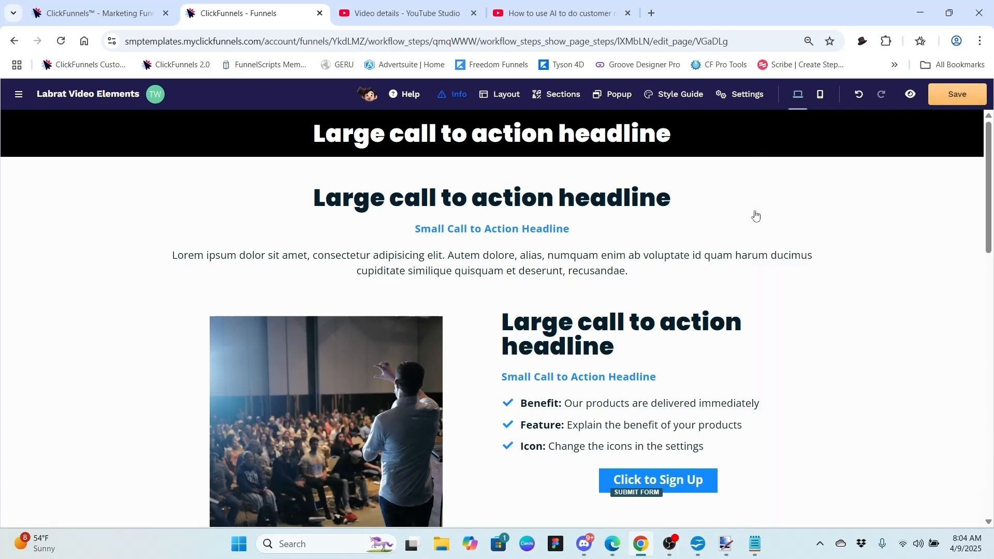
Save the page, preview it in a separate tab and return to the editor.
{"action": "left_click", "coordinate": [956, 97]}
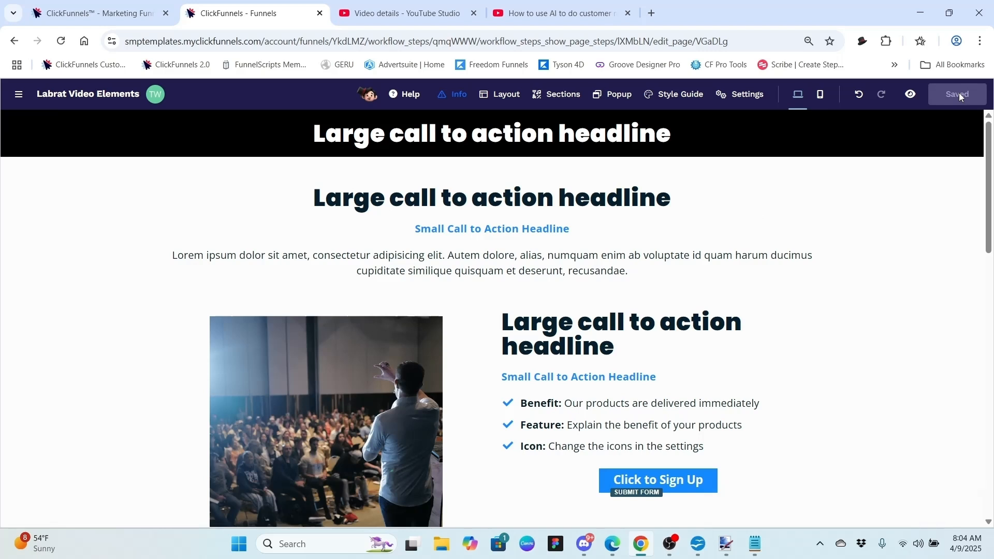
{"action": "left_click", "coordinate": [912, 95]}
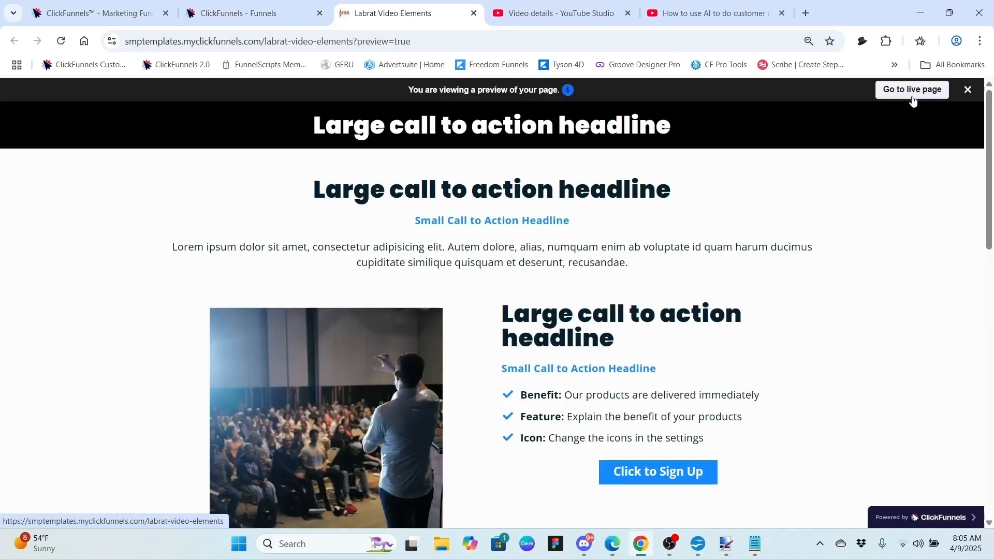
{"action": "left_click", "coordinate": [474, 13]}
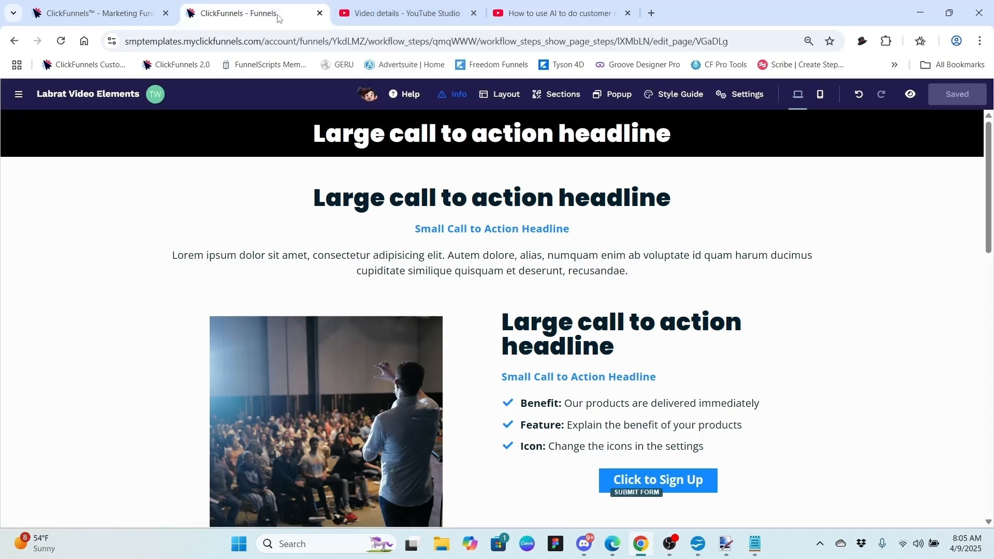
Enable the background option for the white section below the black header.
{"action": "mouse_move", "coordinate": [885, 179]}
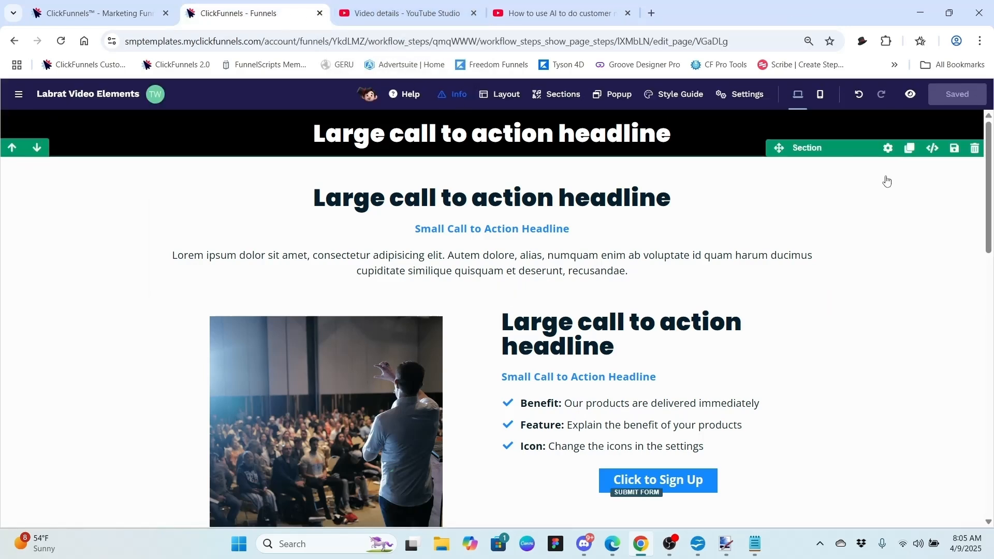
{"action": "left_click", "coordinate": [887, 149]}
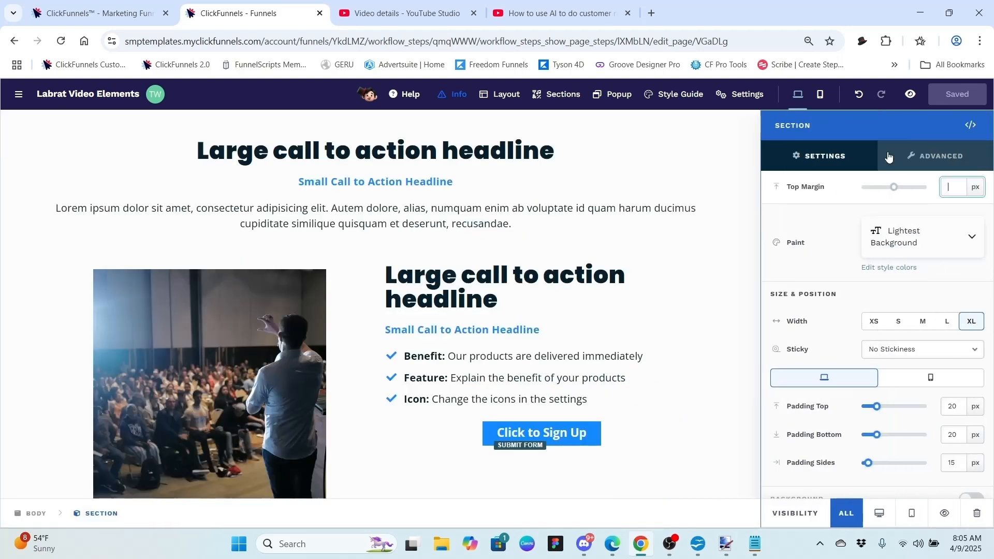
{"action": "left_click", "coordinate": [941, 291]}
{"action": "scroll", "coordinate": [941, 290], "scroll_direction": "down", "scroll_amount": 2}
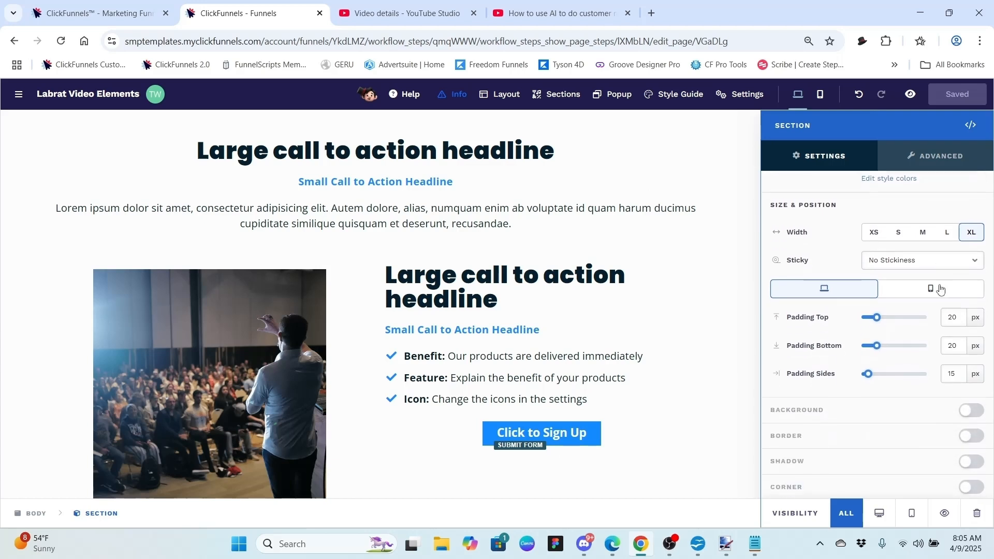
{"action": "left_click", "coordinate": [973, 409]}
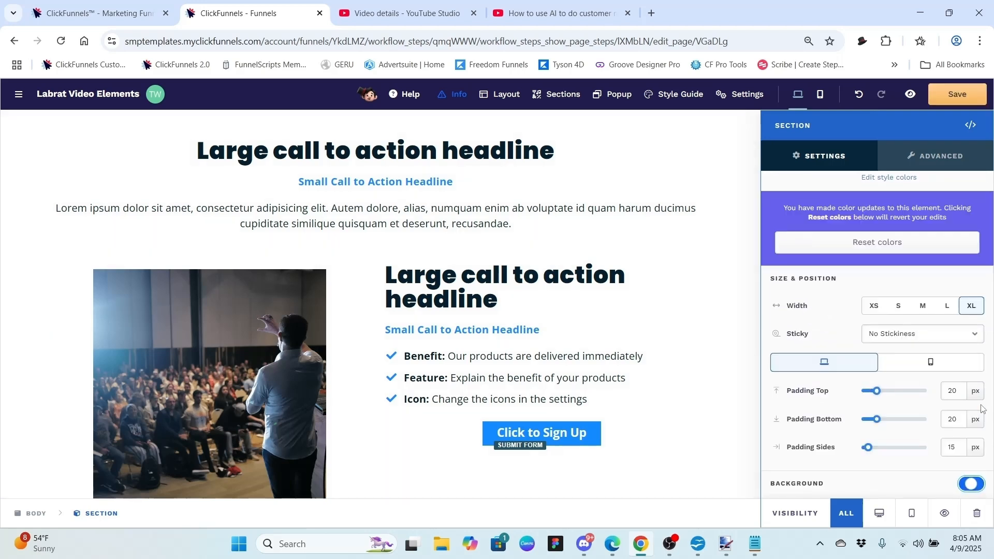
Make the section's background colour fully transparent by setting its alpha to 0%.
{"action": "scroll", "coordinate": [837, 469], "scroll_direction": "down", "scroll_amount": 5}
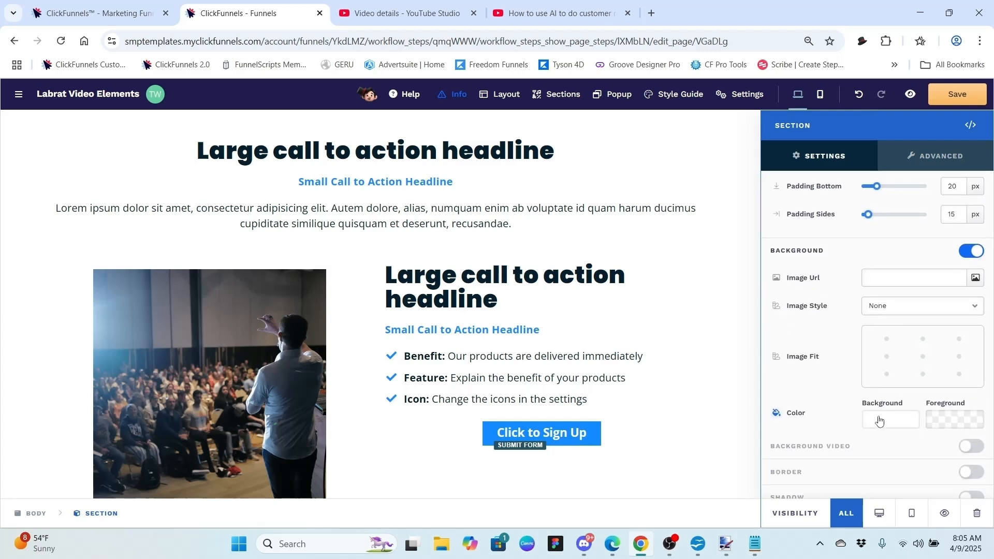
{"action": "left_click", "coordinate": [878, 421]}
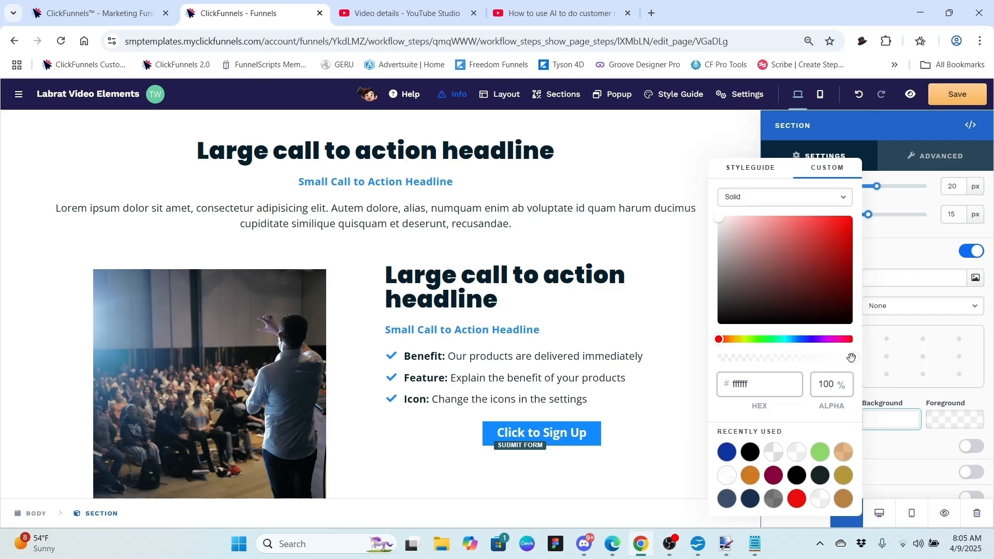
{"action": "left_click_drag", "start_coordinate": [851, 358], "coordinate": [708, 362]}
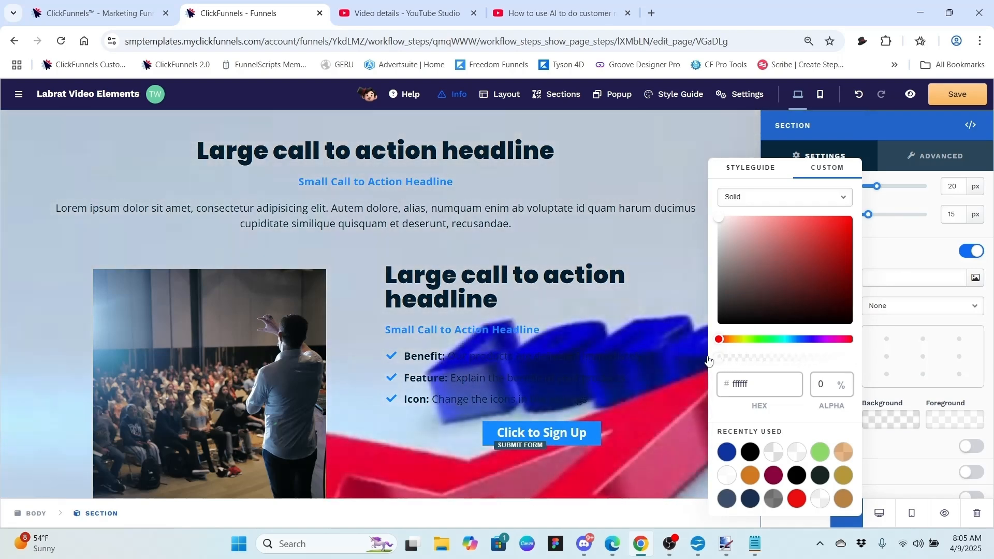
{"action": "left_click", "coordinate": [898, 252]}
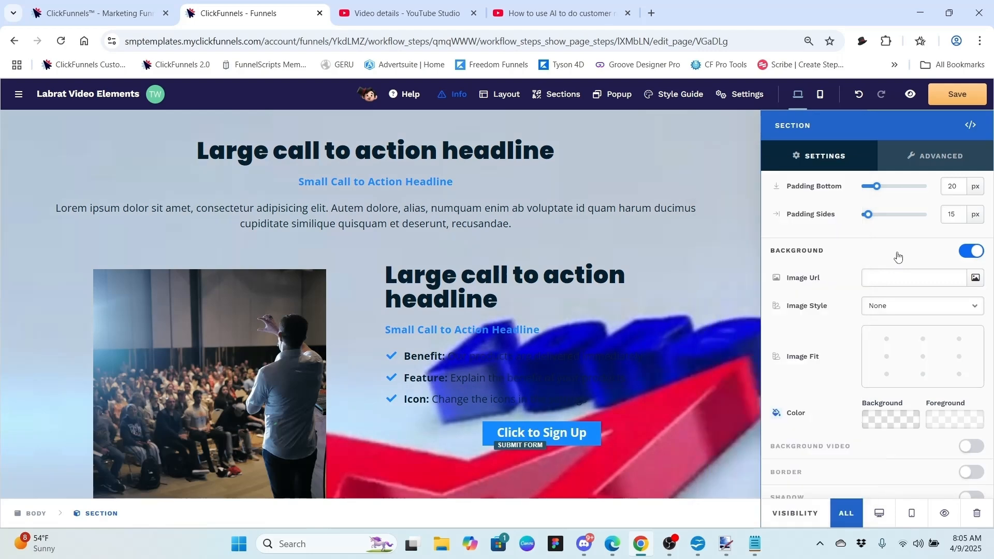
{"action": "left_click", "coordinate": [657, 321]}
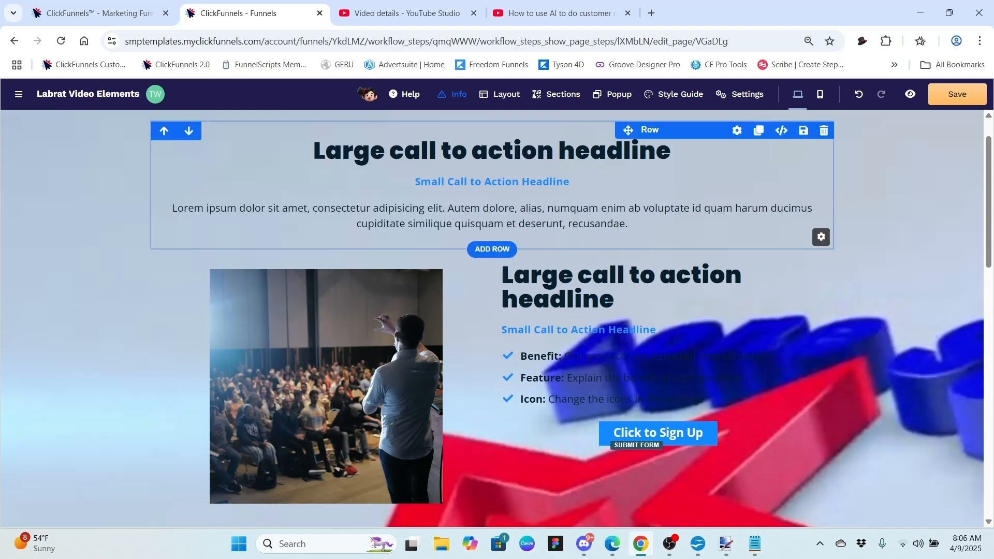
Save the page, preview it in a separate tab and close the preview.
{"action": "left_click", "coordinate": [951, 103]}
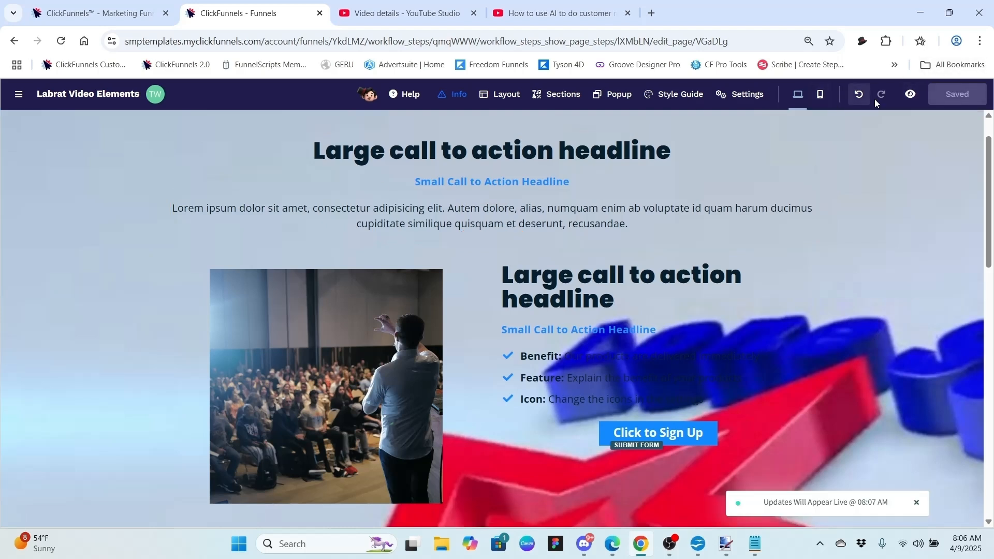
{"action": "left_click", "coordinate": [910, 97]}
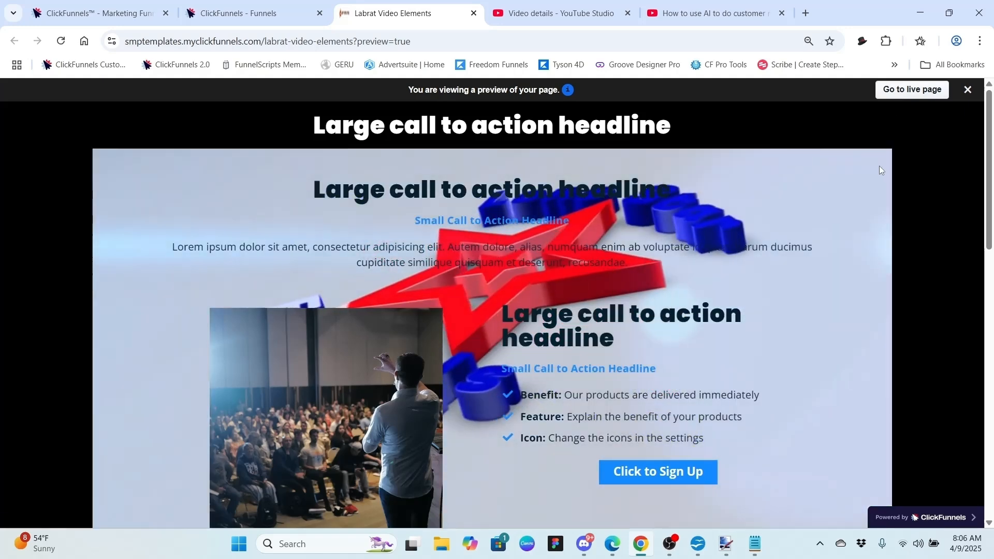
{"action": "key", "text": "ctrl+w"}
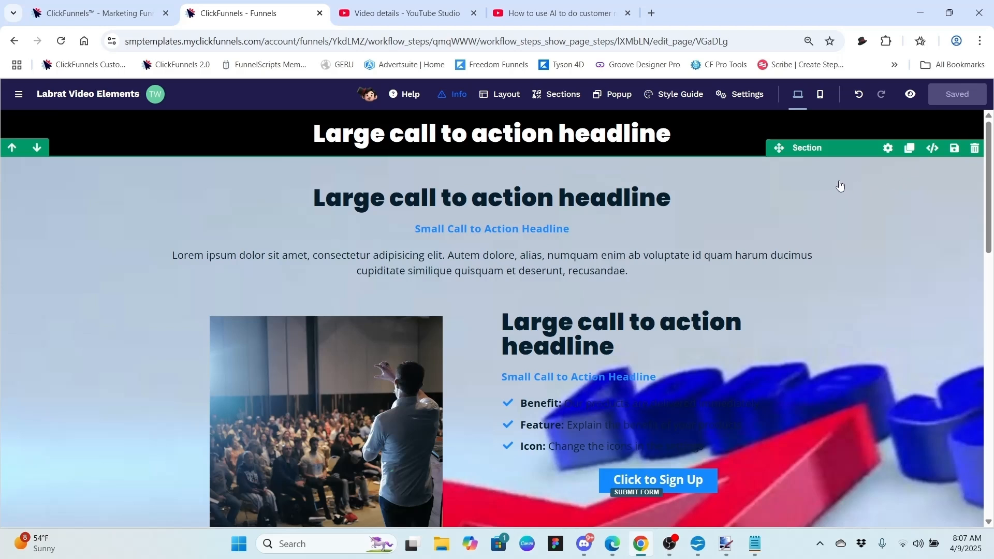
Clear the video URL and the image URL from the page body's background settings.
{"action": "mouse_move", "coordinate": [749, 109]}
{"action": "left_click", "coordinate": [744, 94]}
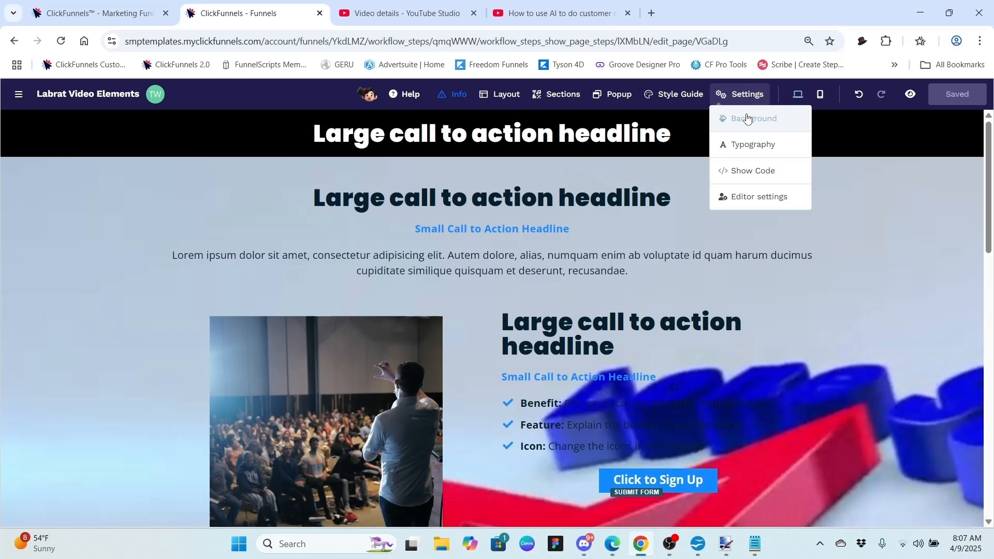
{"action": "left_click", "coordinate": [747, 119]}
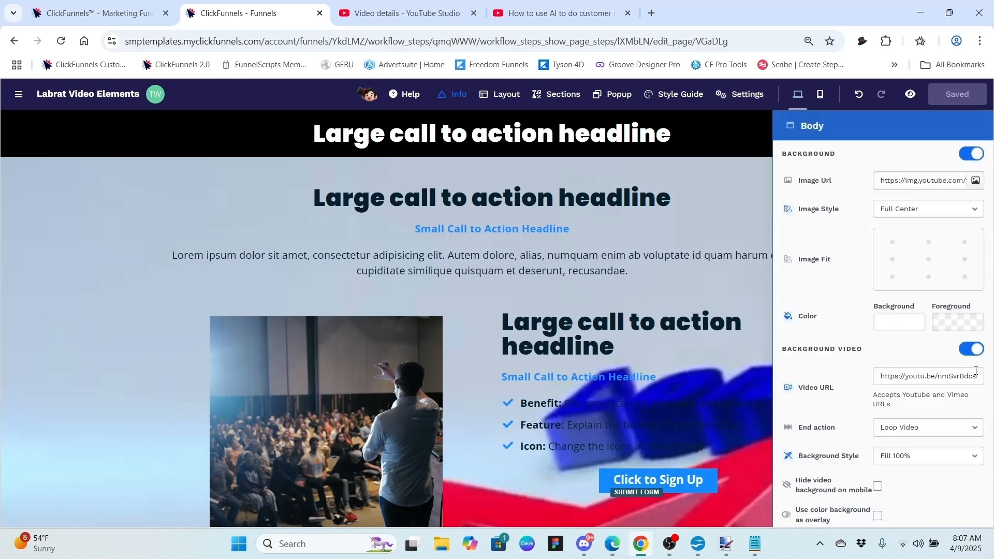
{"action": "left_click", "coordinate": [947, 378]}
{"action": "key", "text": "ctrl+a"}
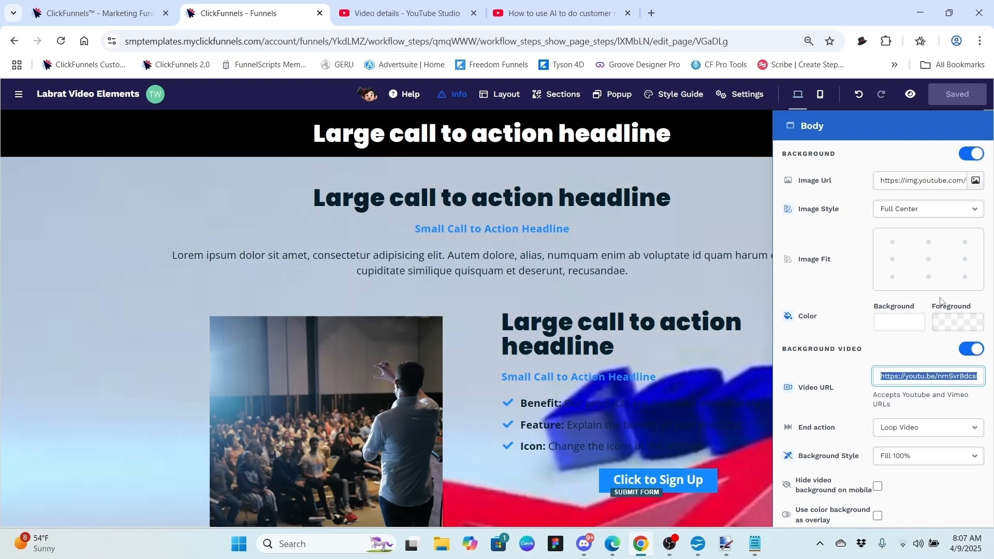
{"action": "key", "text": "BackSpace"}
{"action": "left_click", "coordinate": [942, 180]}
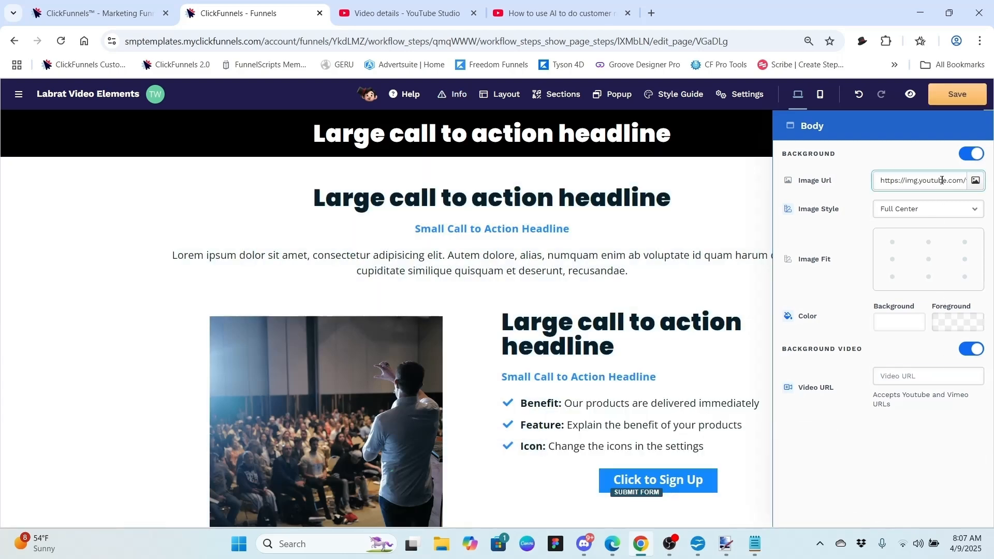
{"action": "key", "text": "ctrl+a"}
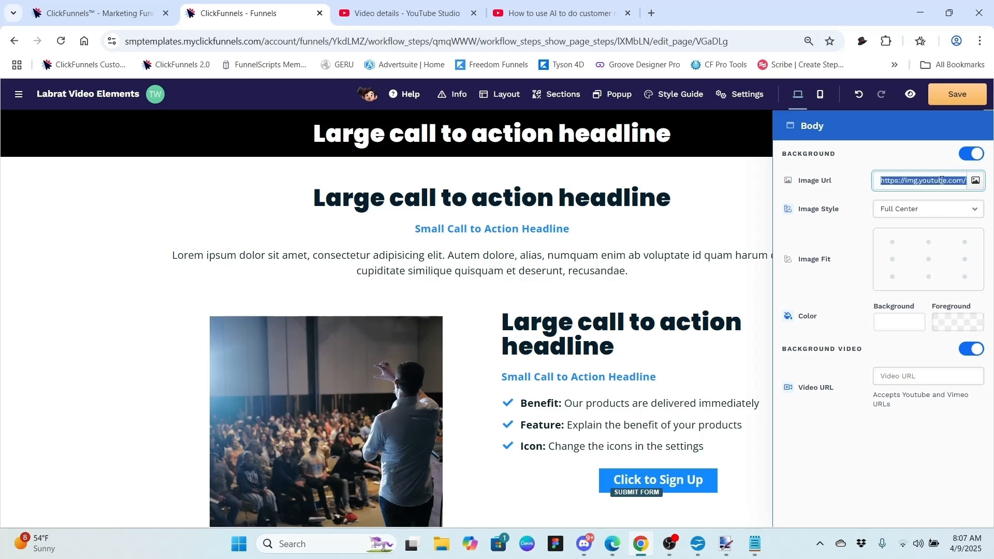
{"action": "key", "text": "BackSpace"}
Turn off the page body's background video and background options and leave its settings.
{"action": "left_click", "coordinate": [972, 349]}
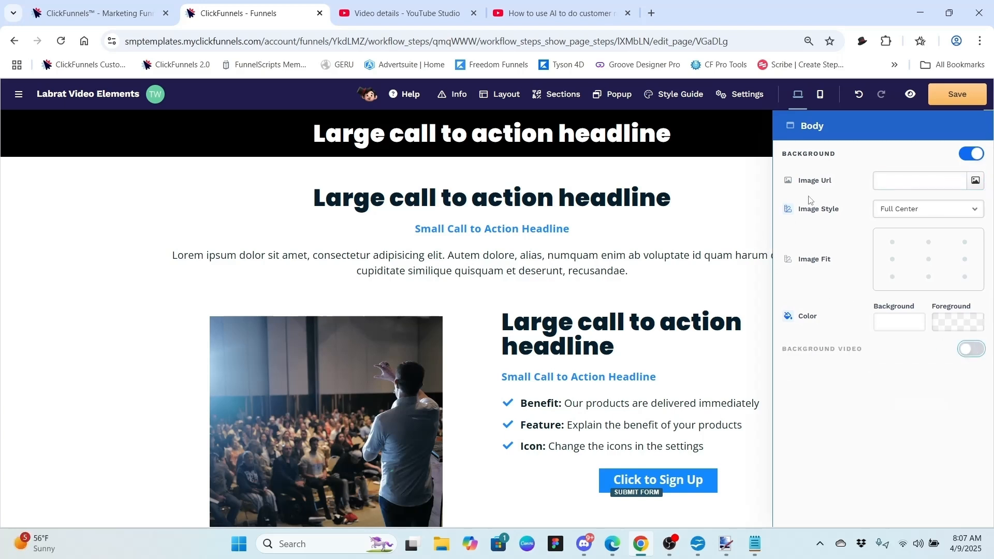
{"action": "left_click", "coordinate": [970, 155]}
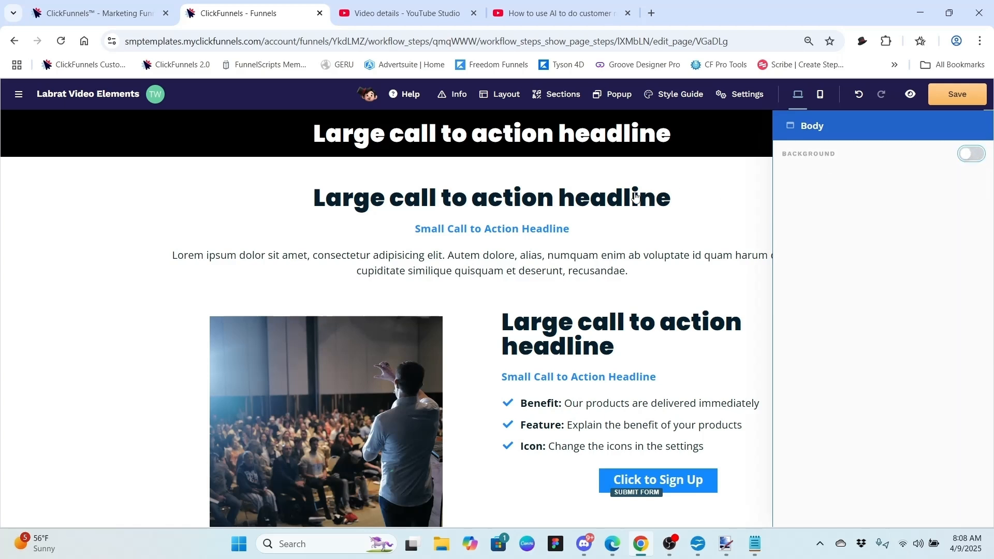
{"action": "left_click", "coordinate": [708, 203]}
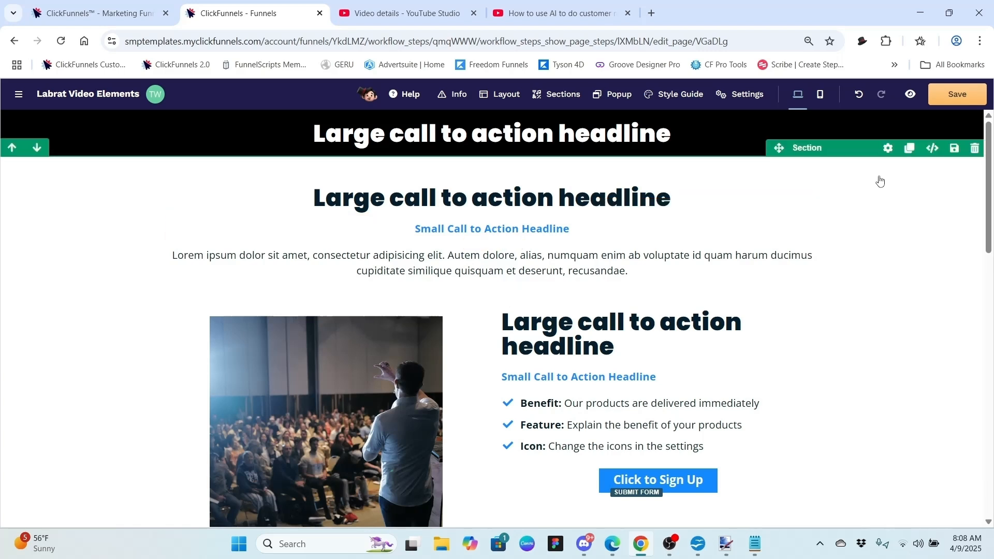
Set the background colour of the section below the black header to 100% alpha.
{"action": "left_click", "coordinate": [888, 148]}
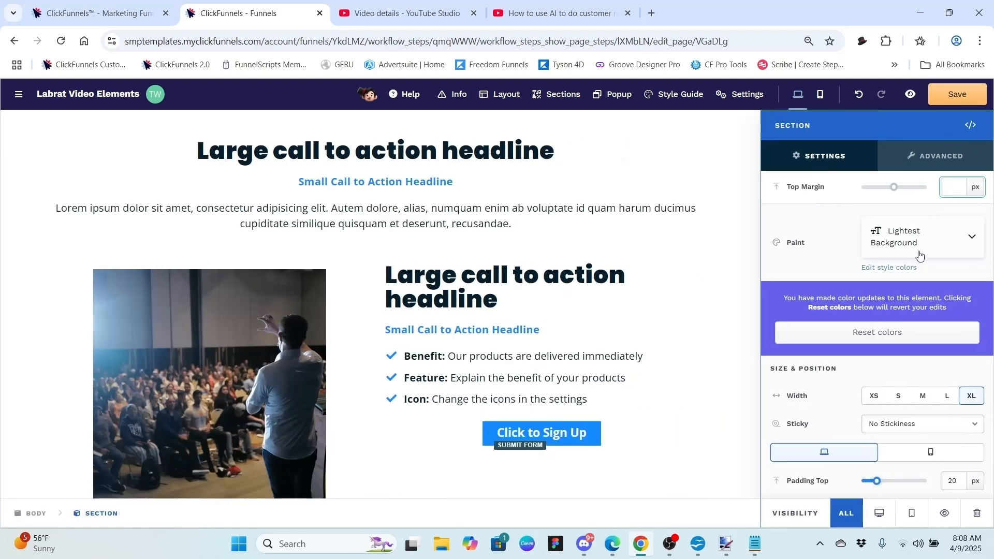
{"action": "scroll", "coordinate": [835, 371], "scroll_direction": "down", "scroll_amount": 7}
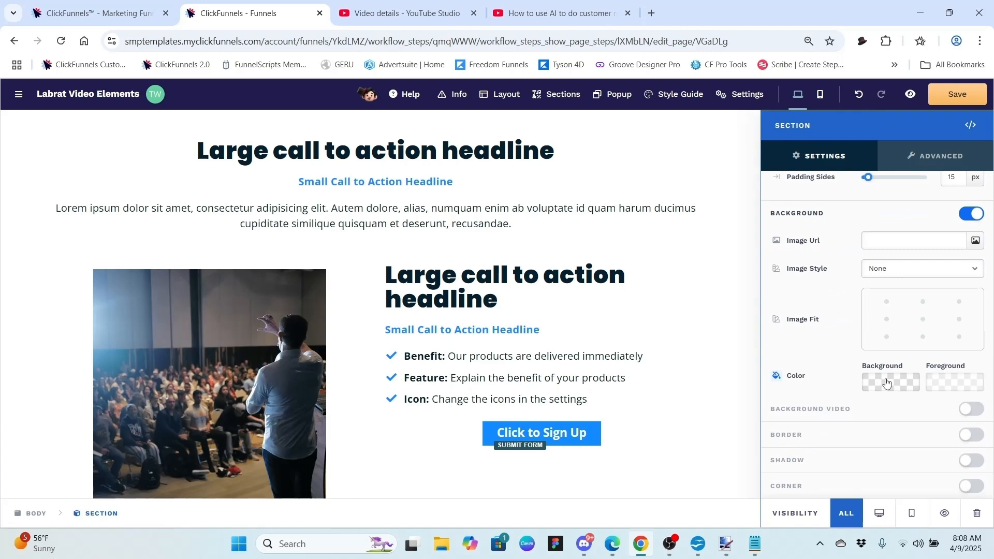
{"action": "left_click", "coordinate": [887, 383]}
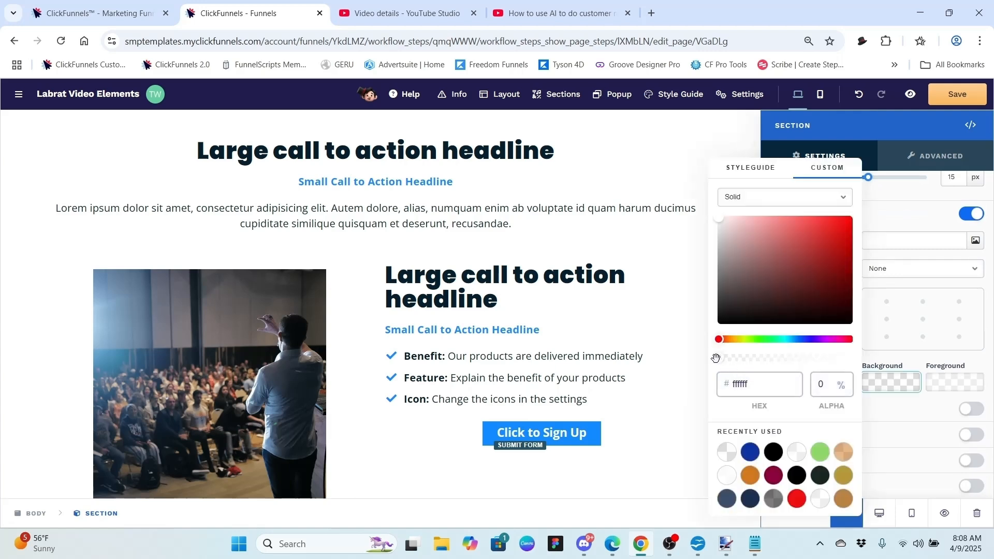
{"action": "left_click_drag", "start_coordinate": [717, 357], "coordinate": [853, 357]}
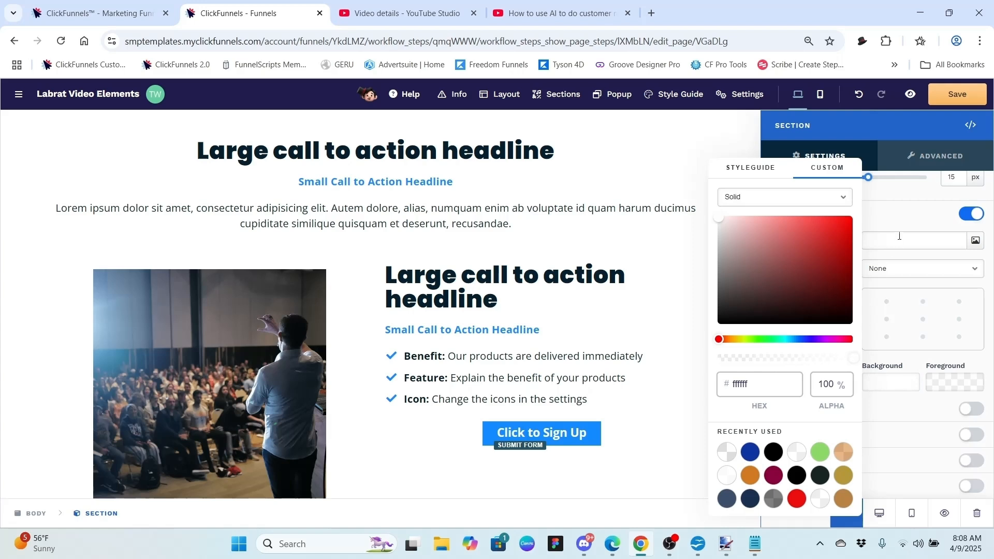
{"action": "left_click", "coordinate": [904, 218]}
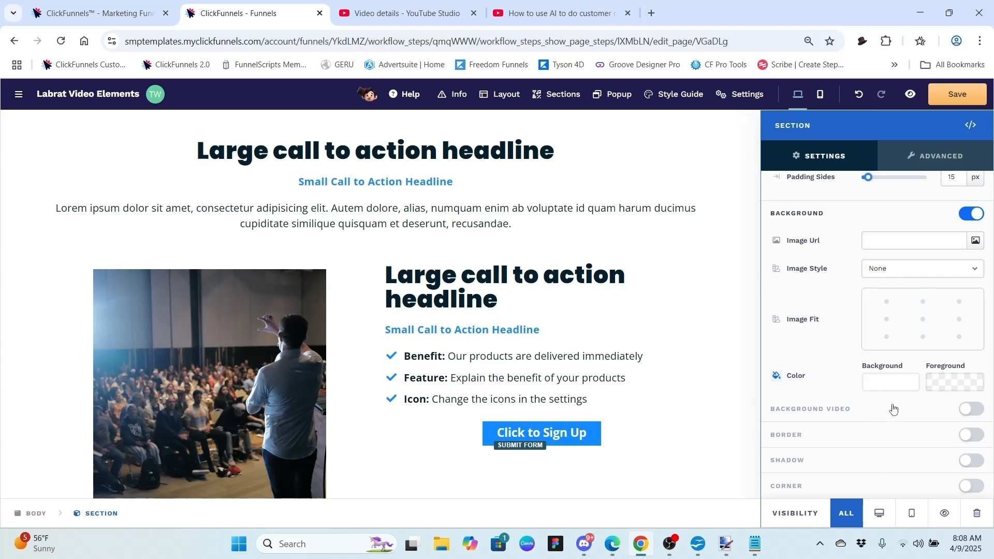
{"action": "left_click", "coordinate": [976, 411]}
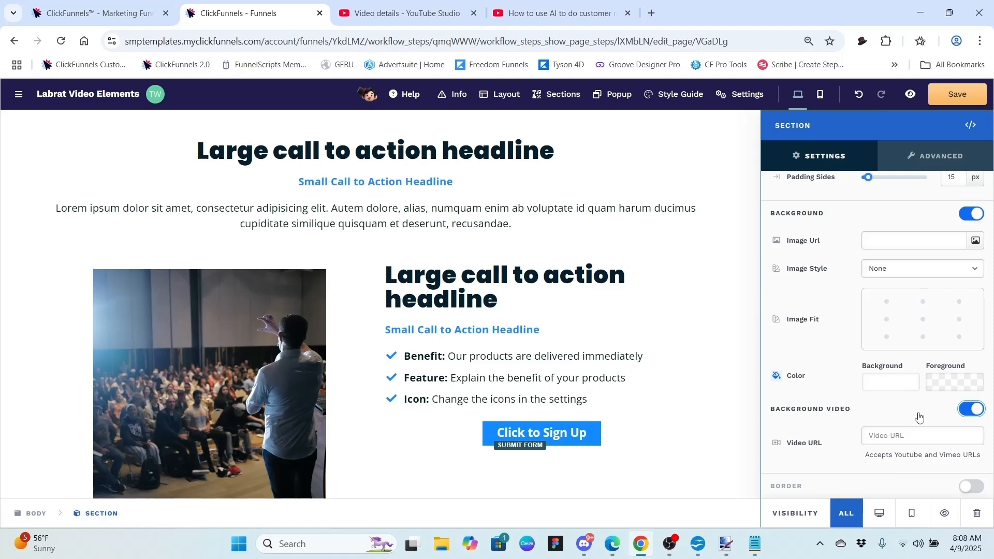
{"action": "left_click", "coordinate": [910, 436]}
{"action": "type", "text": "https://youtu.be/nmSvrBdcsLM"}
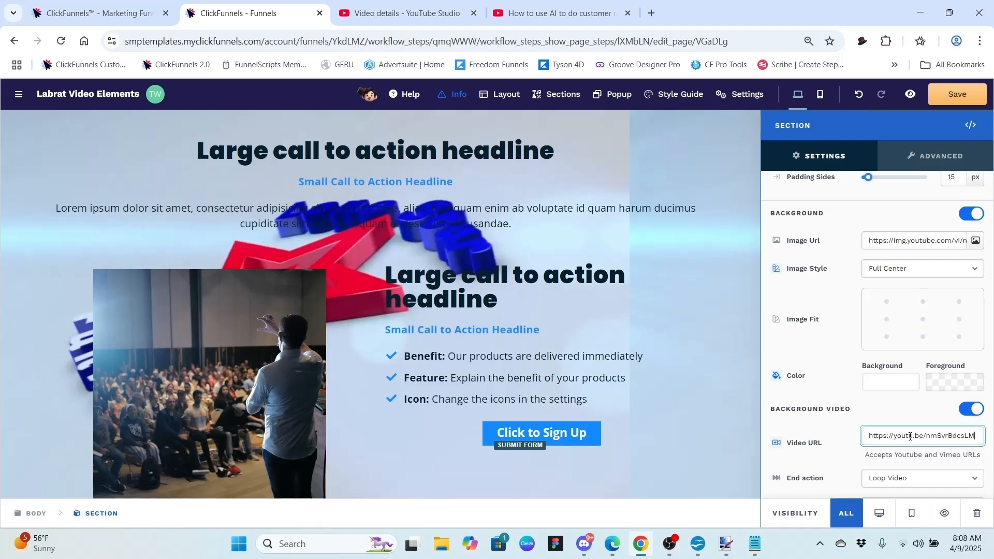
{"action": "left_click", "coordinate": [836, 435]}
{"action": "scroll", "coordinate": [836, 435], "scroll_direction": "down", "scroll_amount": 3}
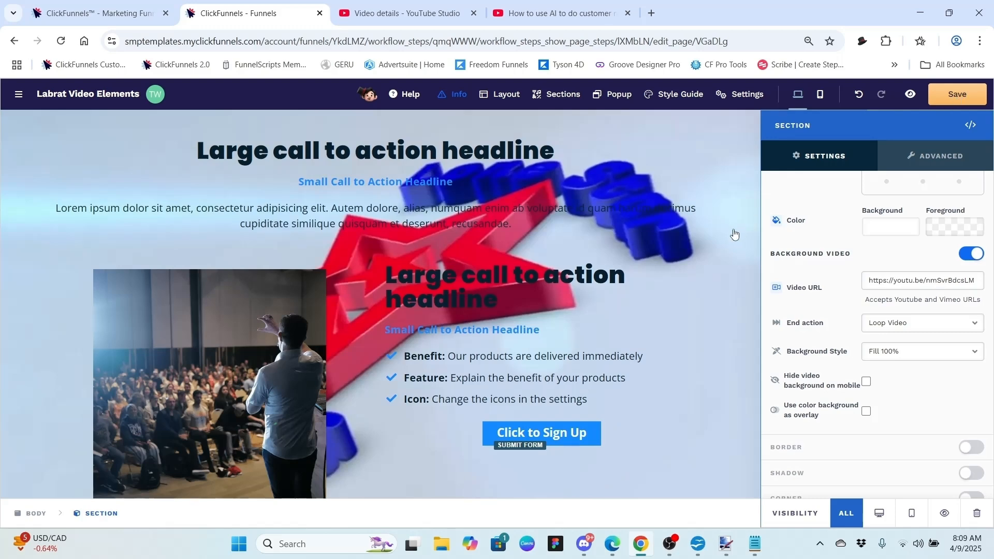
{"action": "key", "text": "Escape"}
{"action": "left_click", "coordinate": [943, 94]}
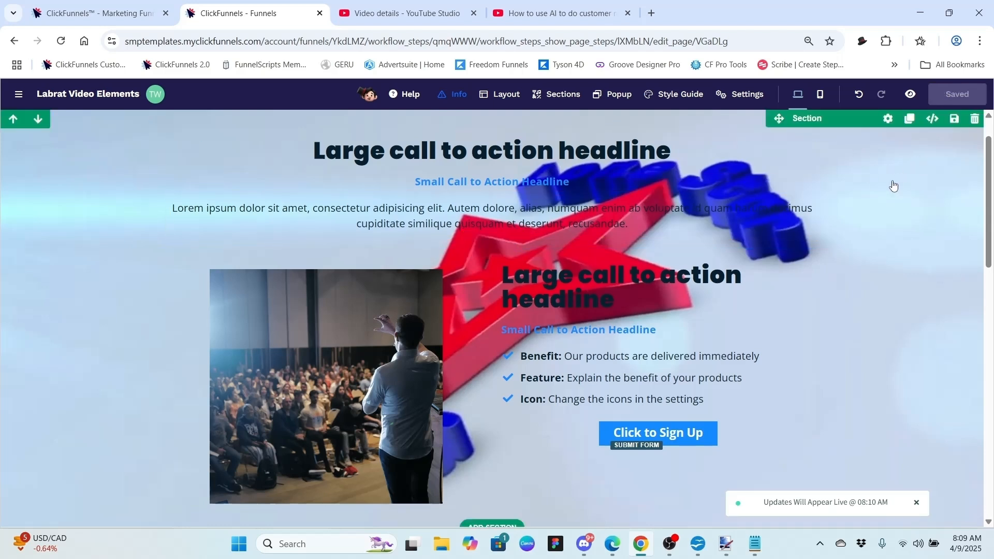
Check the extent of the section's background video in the editor and in a page preview, and close the preview.
{"action": "left_click_drag", "start_coordinate": [988, 228], "coordinate": [987, 169]}
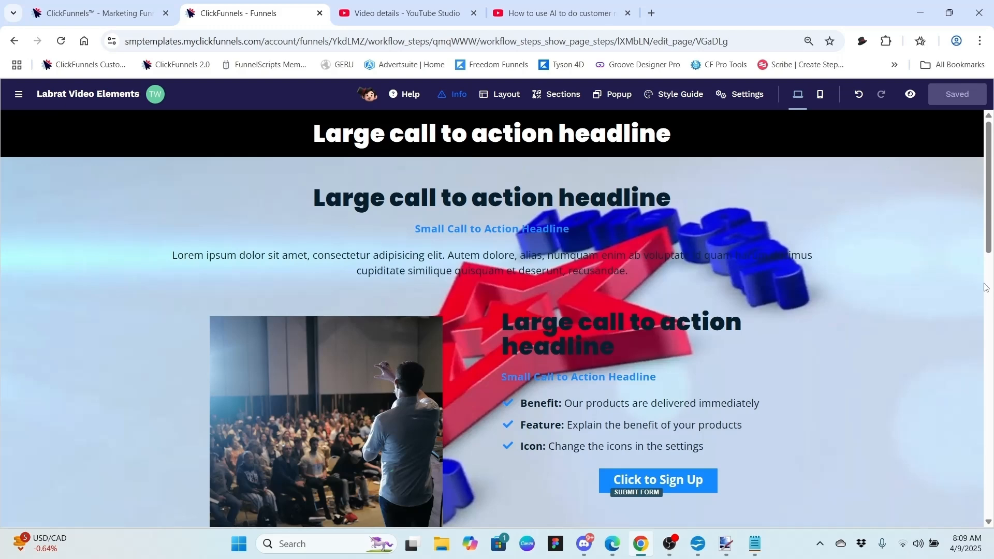
{"action": "scroll", "coordinate": [989, 298], "scroll_direction": "down", "scroll_amount": 4}
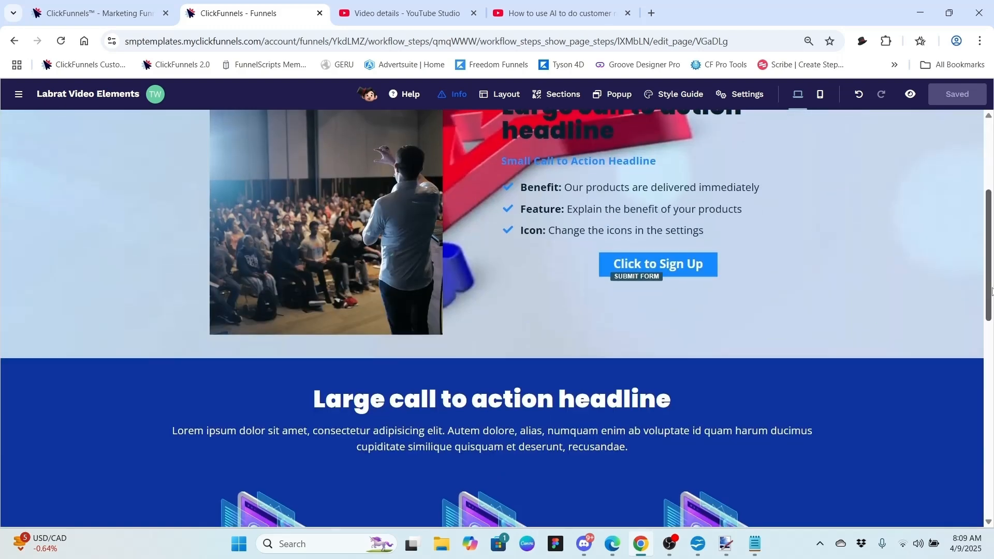
{"action": "scroll", "coordinate": [992, 291], "scroll_direction": "up", "scroll_amount": 3}
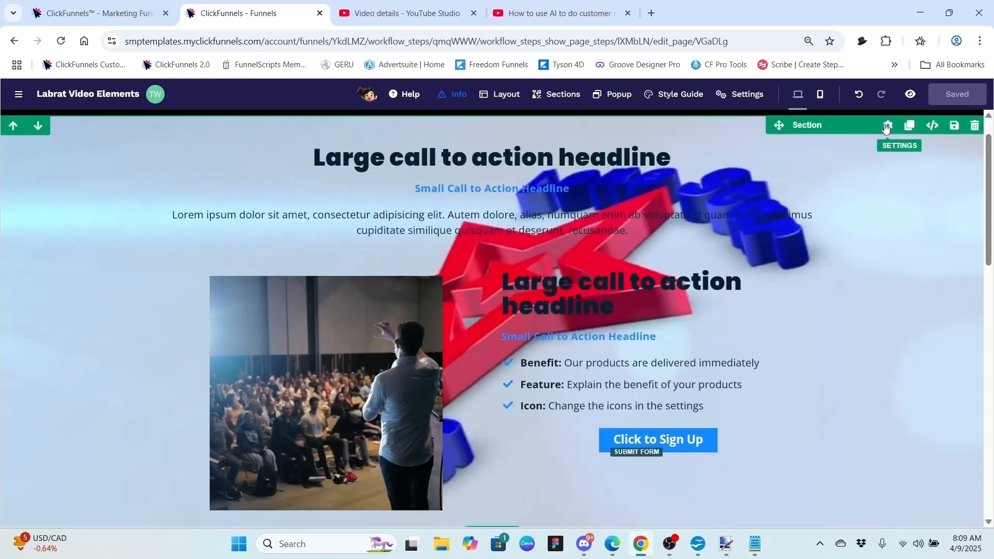
{"action": "left_click", "coordinate": [911, 96]}
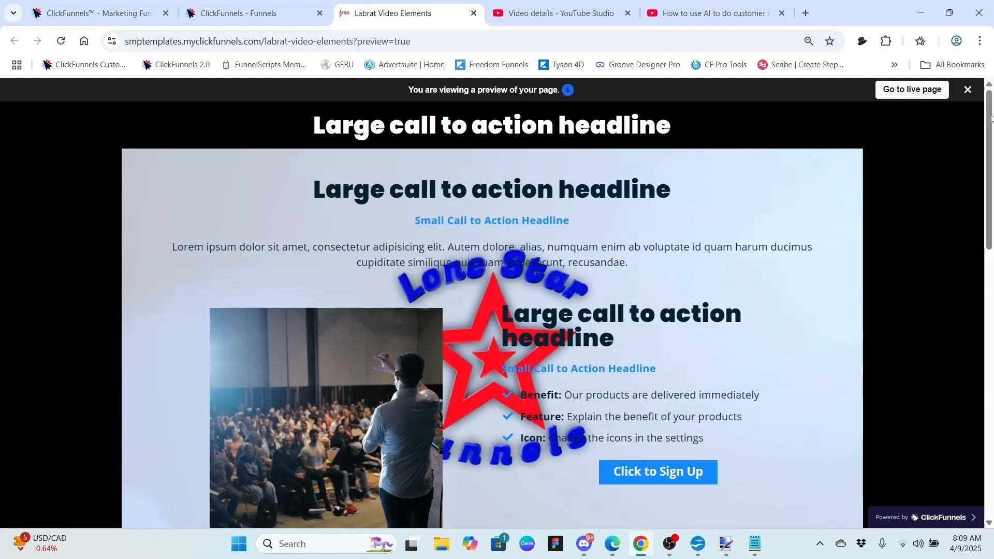
{"action": "left_click_drag", "start_coordinate": [991, 118], "coordinate": [992, 205]}
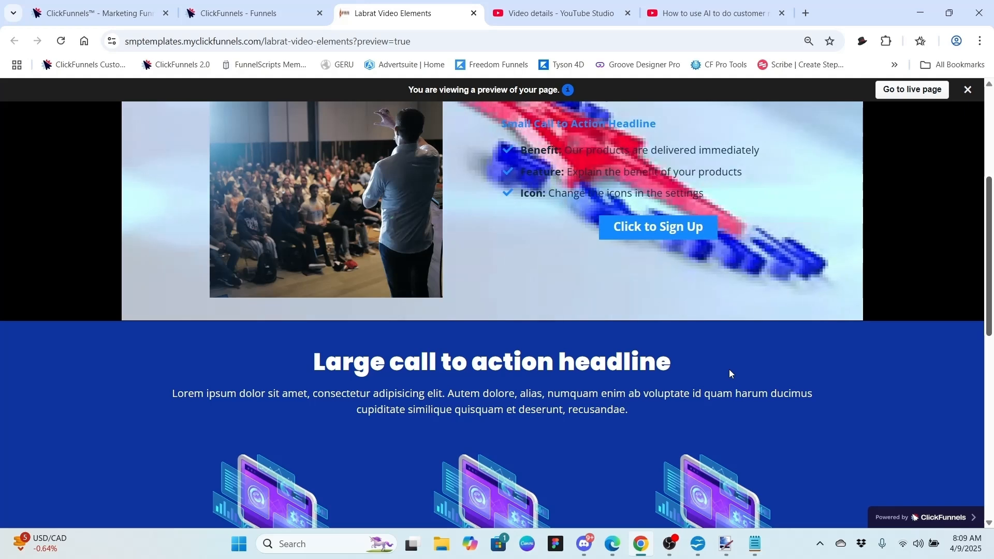
{"action": "scroll", "coordinate": [991, 285], "scroll_direction": "up", "scroll_amount": 1}
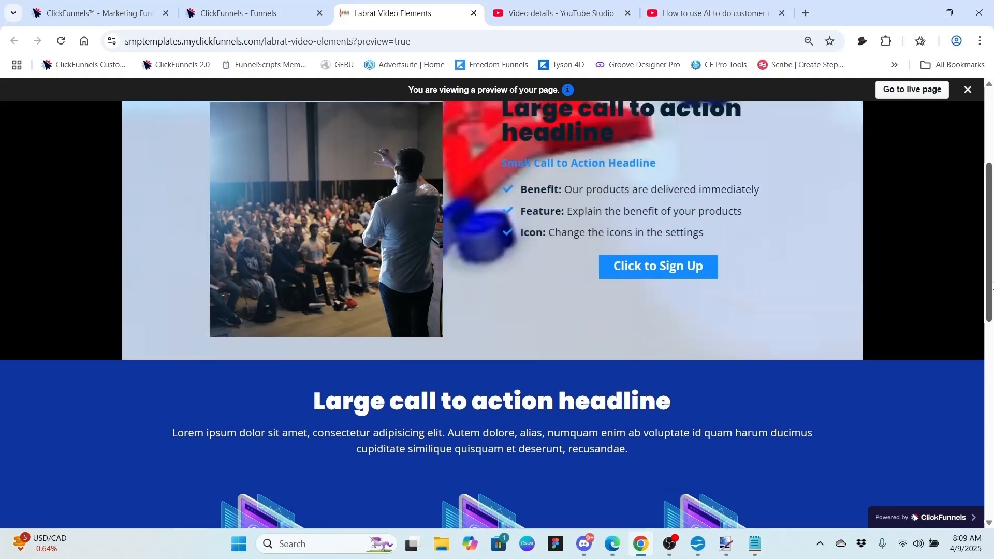
{"action": "left_click_drag", "start_coordinate": [992, 284], "coordinate": [992, 211]}
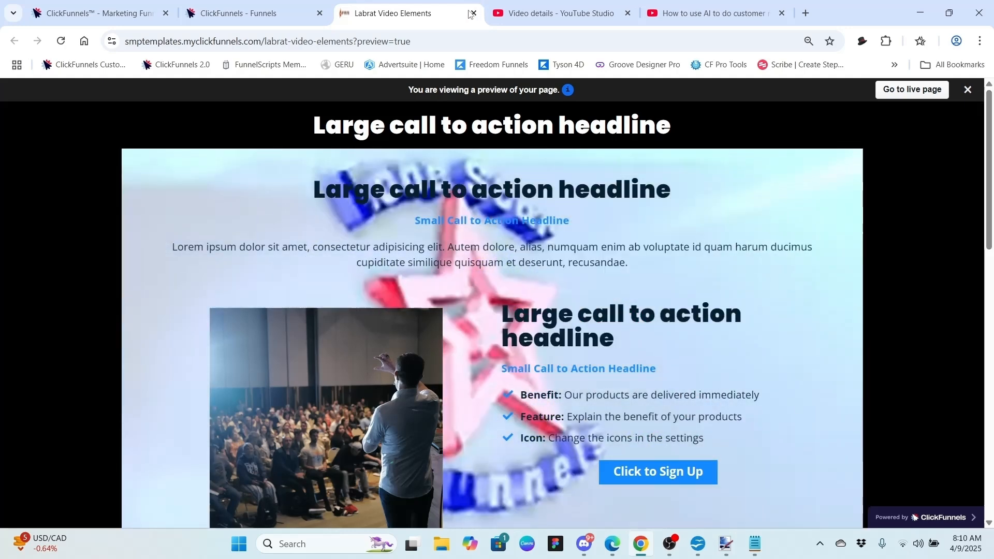
{"action": "left_click", "coordinate": [473, 13]}
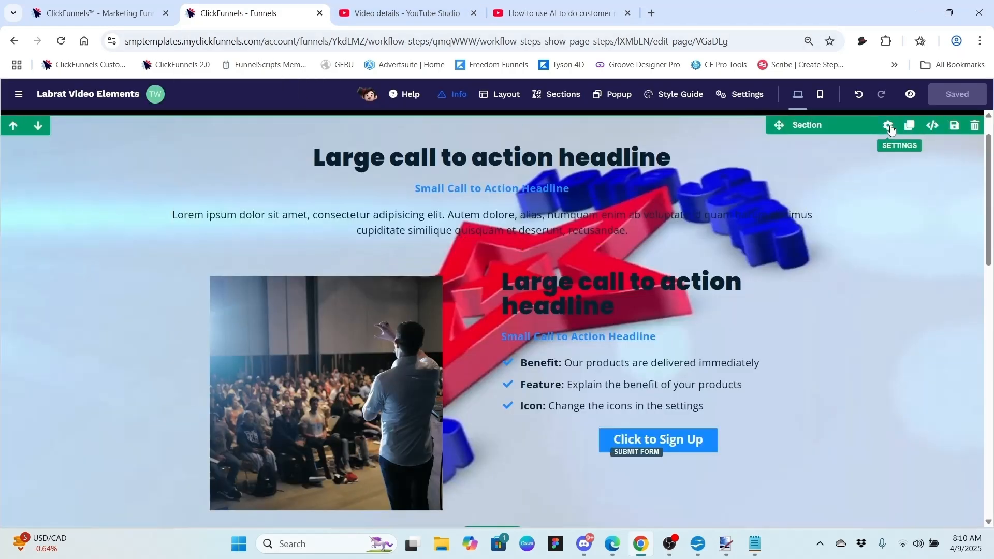
Clear the section's background image URL and background video URL and save the page.
{"action": "left_click", "coordinate": [889, 126]}
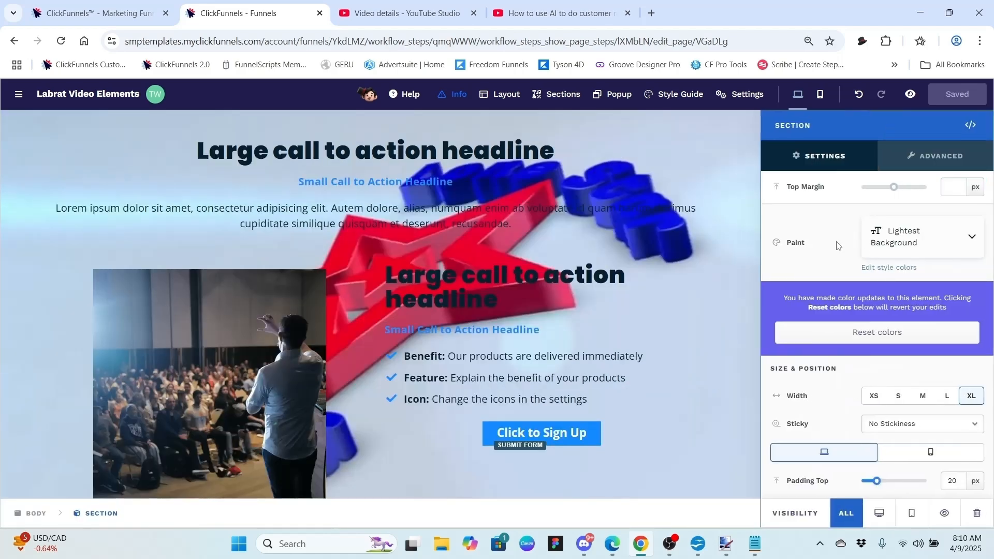
{"action": "scroll", "coordinate": [838, 245], "scroll_direction": "down", "scroll_amount": 6}
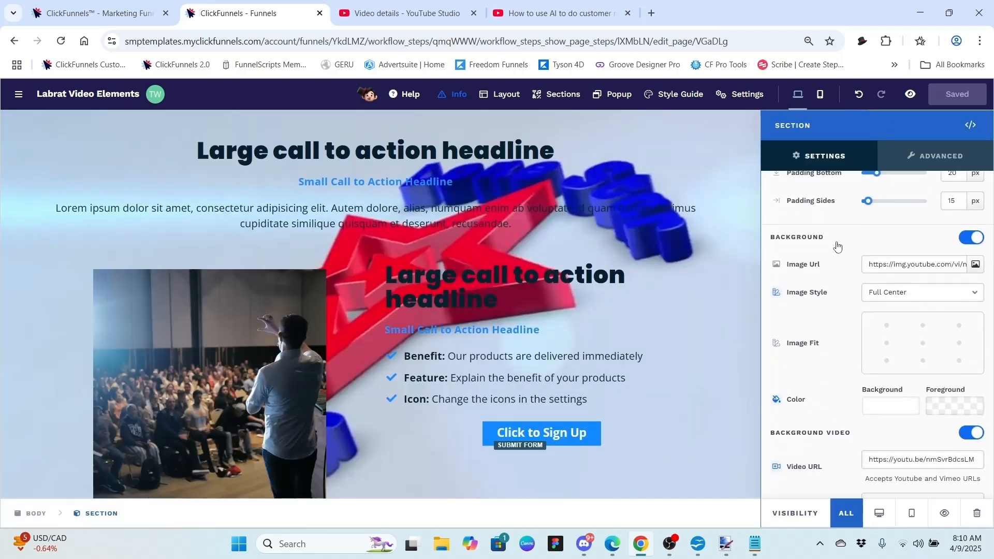
{"action": "left_click", "coordinate": [932, 264]}
{"action": "key", "text": "ctrl+a"}
{"action": "key", "text": "BackSpace"}
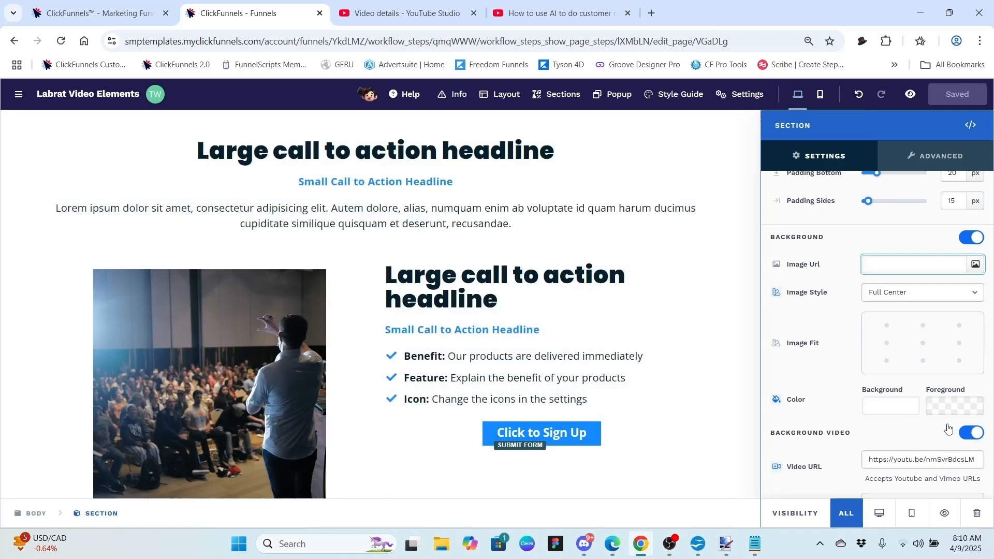
{"action": "left_click", "coordinate": [937, 458]}
{"action": "key", "text": "ctrl+a"}
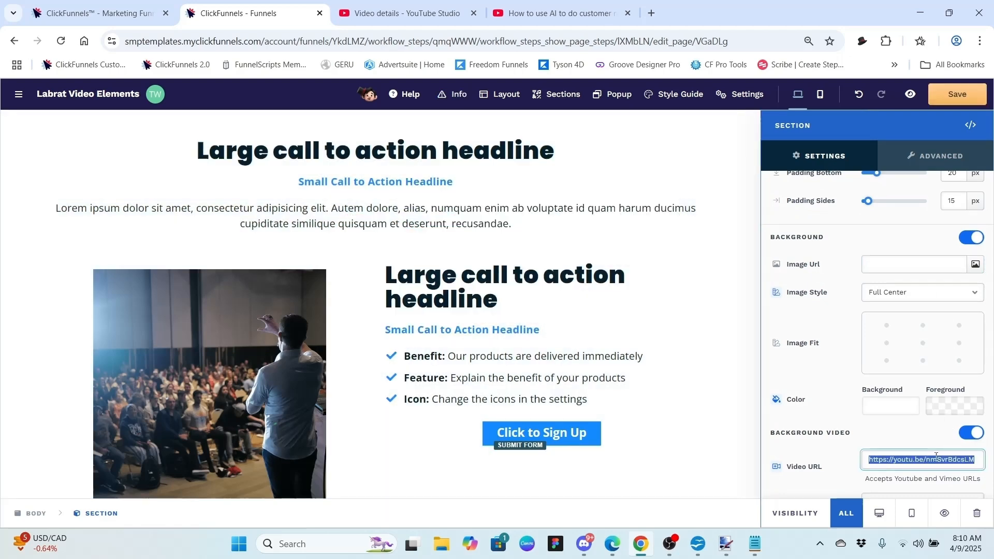
{"action": "key", "text": "BackSpace"}
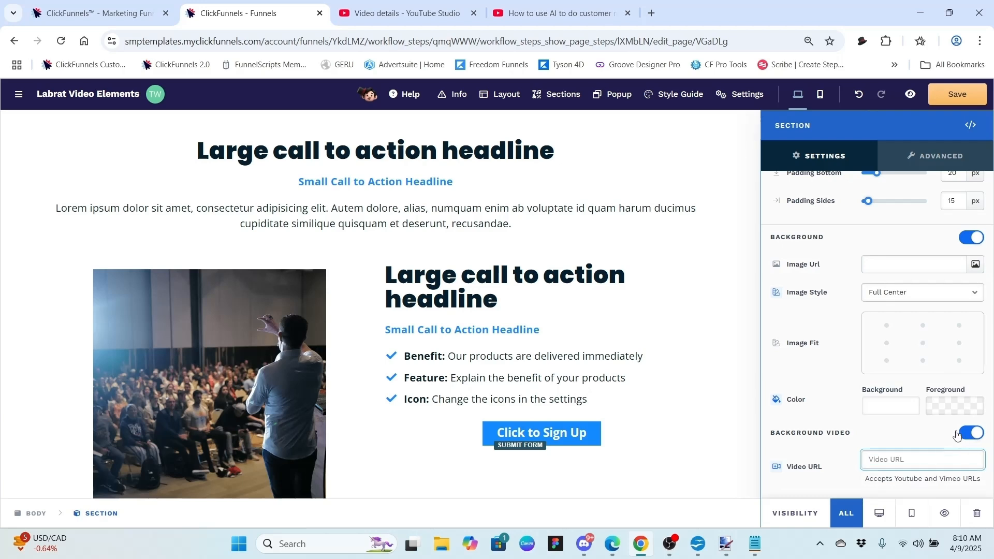
{"action": "left_click", "coordinate": [746, 328]}
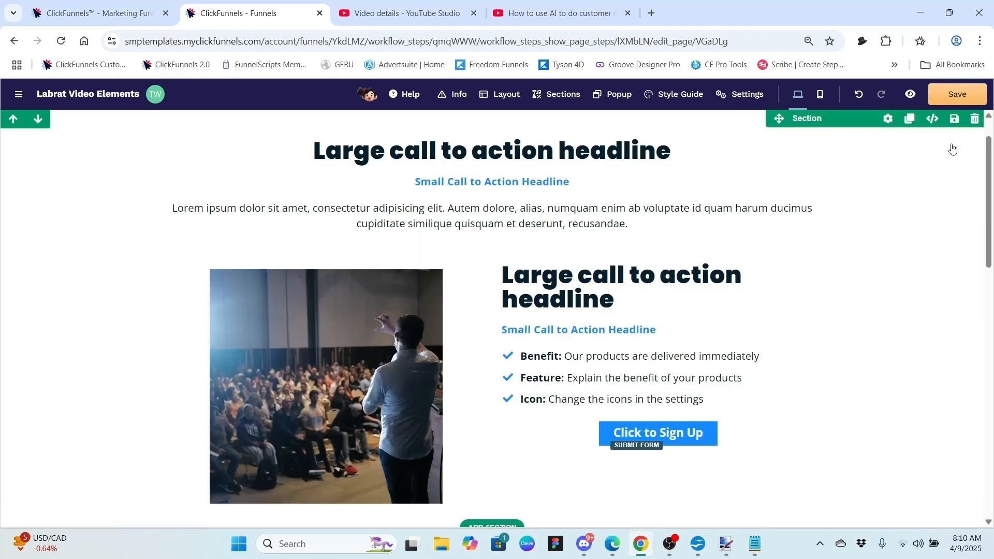
{"action": "left_click", "coordinate": [950, 98]}
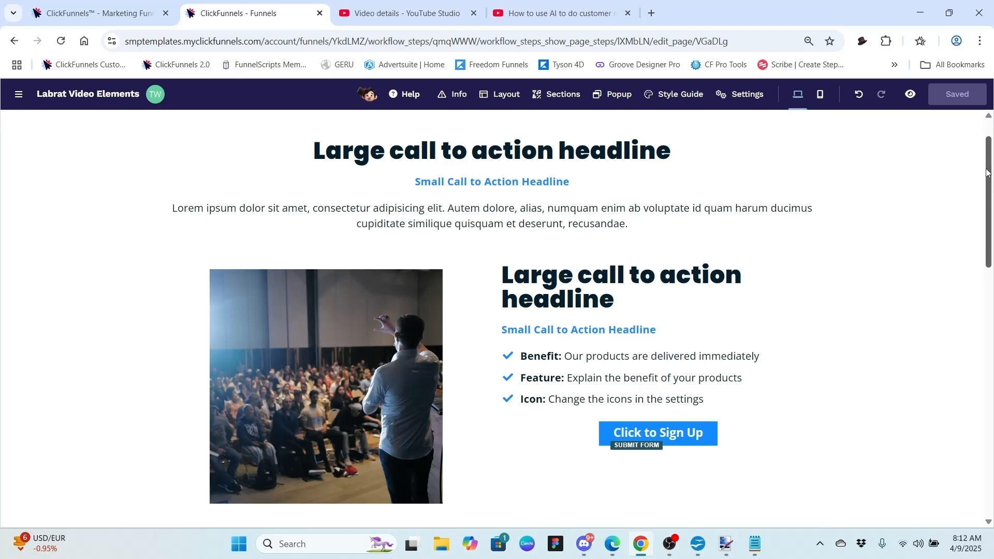
{"action": "left_click_drag", "start_coordinate": [987, 173], "coordinate": [984, 107]}
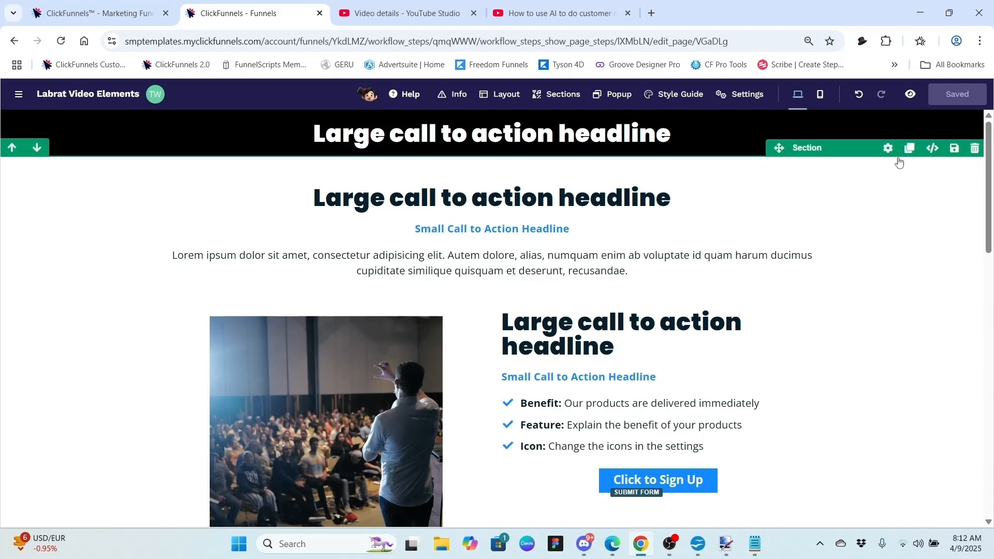
{"action": "left_click", "coordinate": [889, 149]}
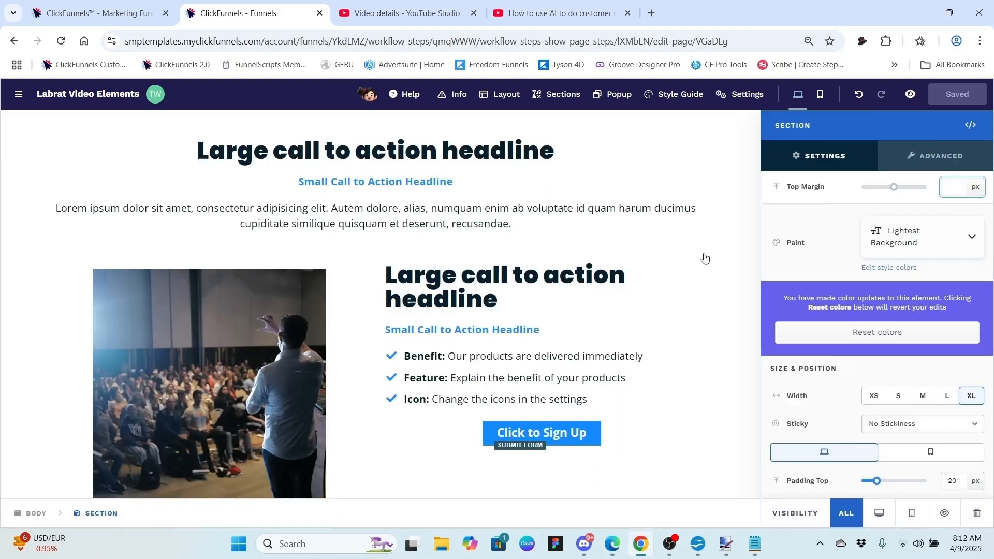
{"action": "left_click", "coordinate": [706, 258]}
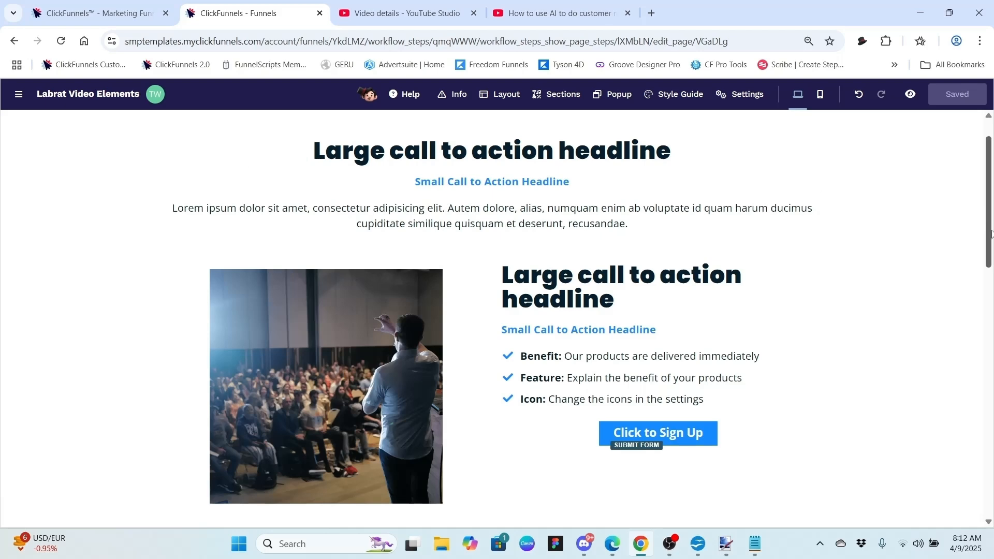
{"action": "left_click_drag", "start_coordinate": [989, 253], "coordinate": [971, 240]}
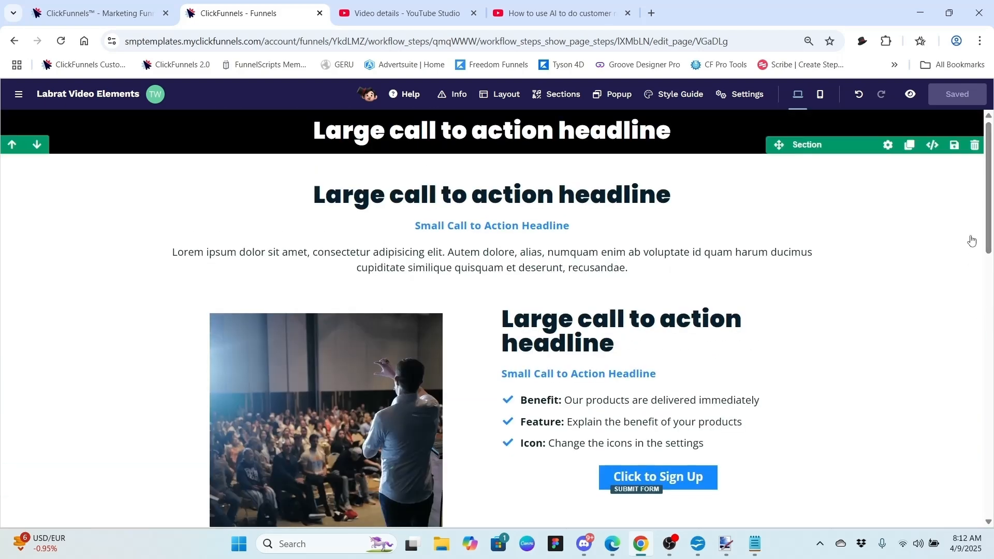
{"action": "left_click", "coordinate": [888, 145]}
{"action": "left_click", "coordinate": [745, 252]}
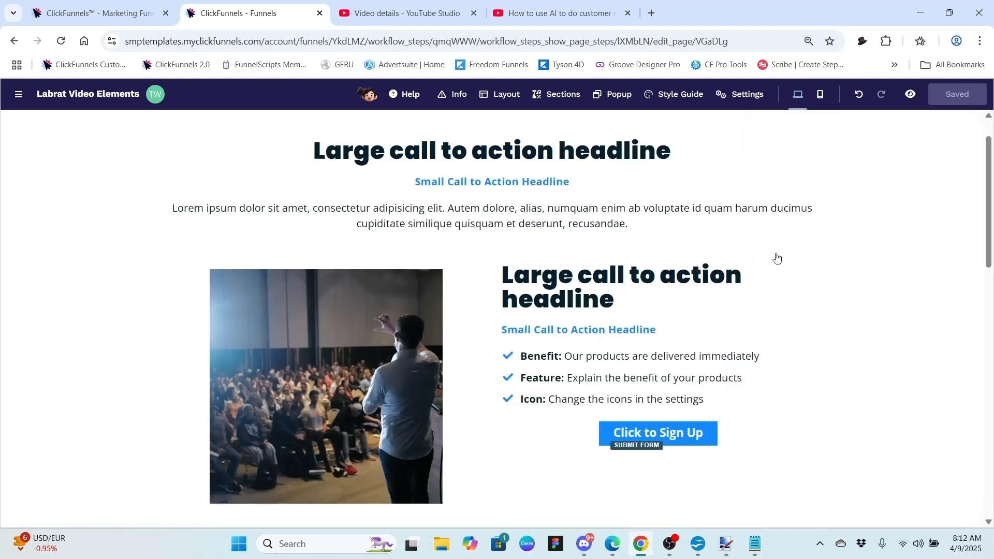
{"action": "left_click_drag", "start_coordinate": [989, 211], "coordinate": [972, 190]}
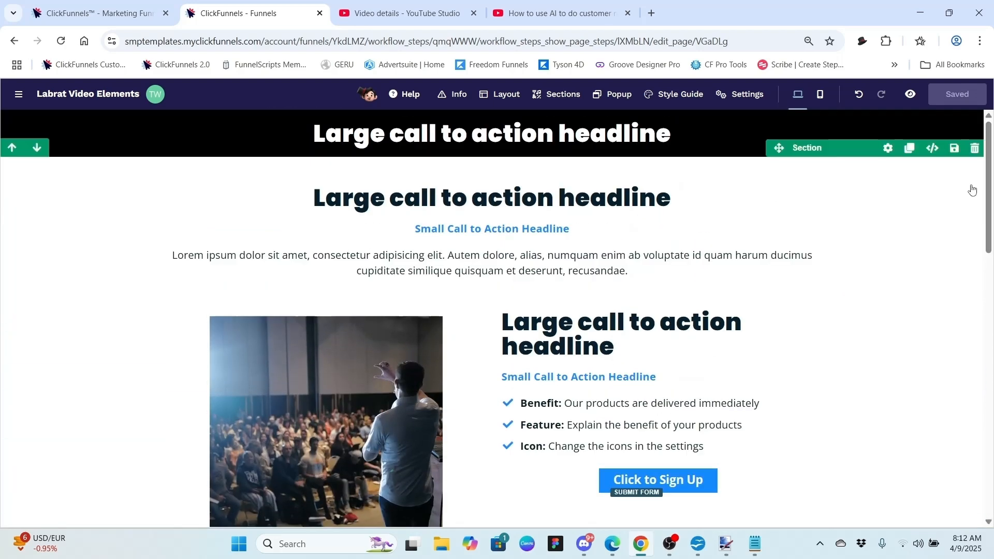
Set the background colour of the section below the black header to 0% alpha.
{"action": "left_click", "coordinate": [888, 148]}
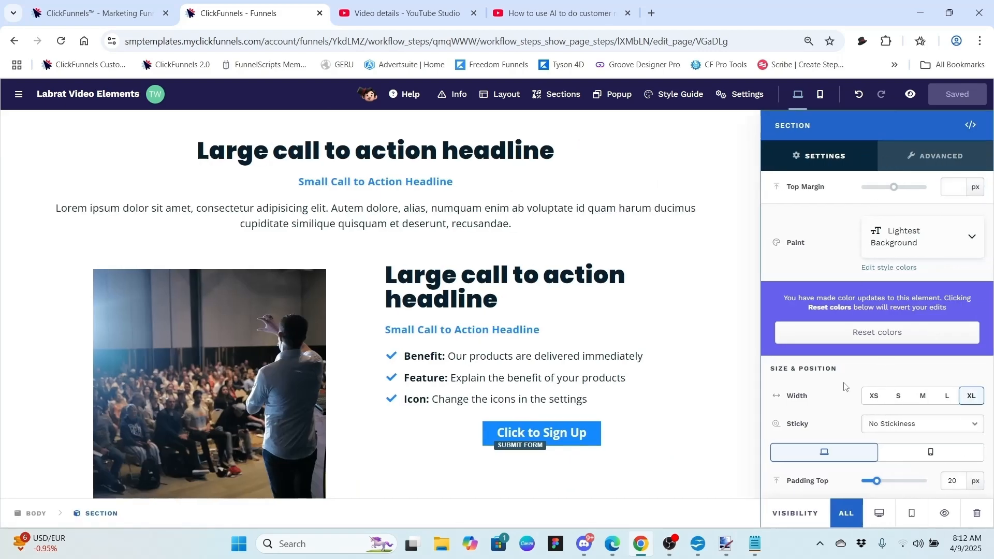
{"action": "scroll", "coordinate": [844, 387], "scroll_direction": "down", "scroll_amount": 2}
{"action": "scroll", "coordinate": [844, 387], "scroll_direction": "down", "scroll_amount": 6}
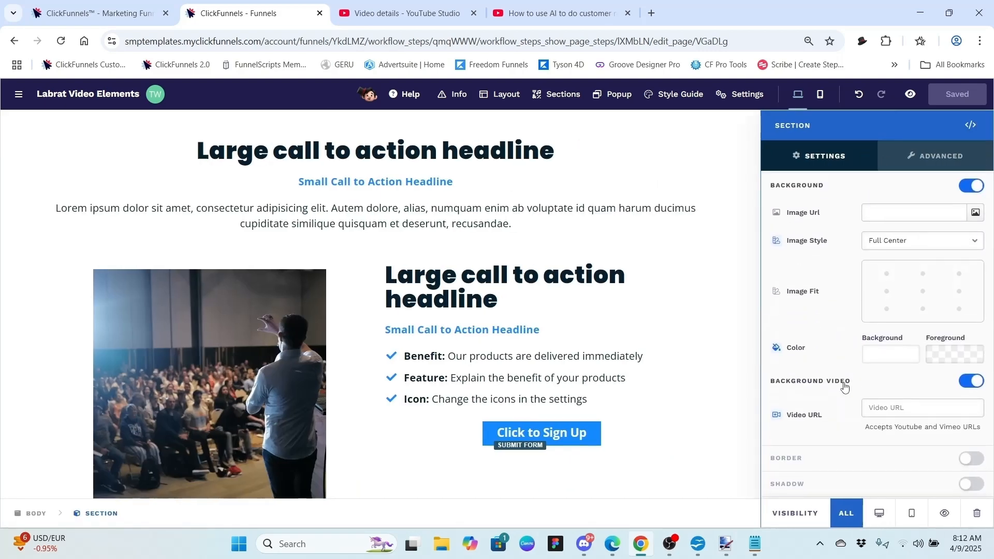
{"action": "left_click", "coordinate": [881, 357]}
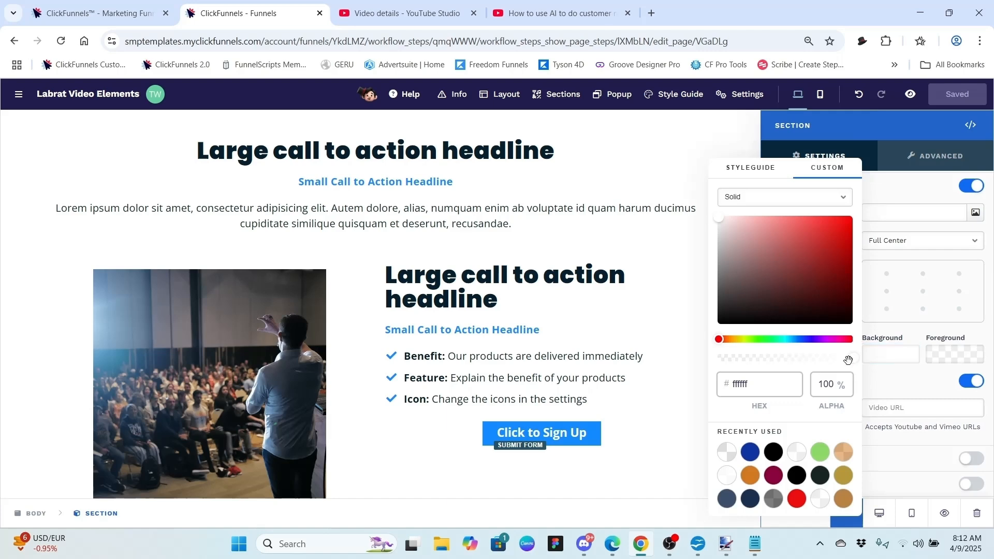
{"action": "left_click_drag", "start_coordinate": [844, 357], "coordinate": [710, 356]}
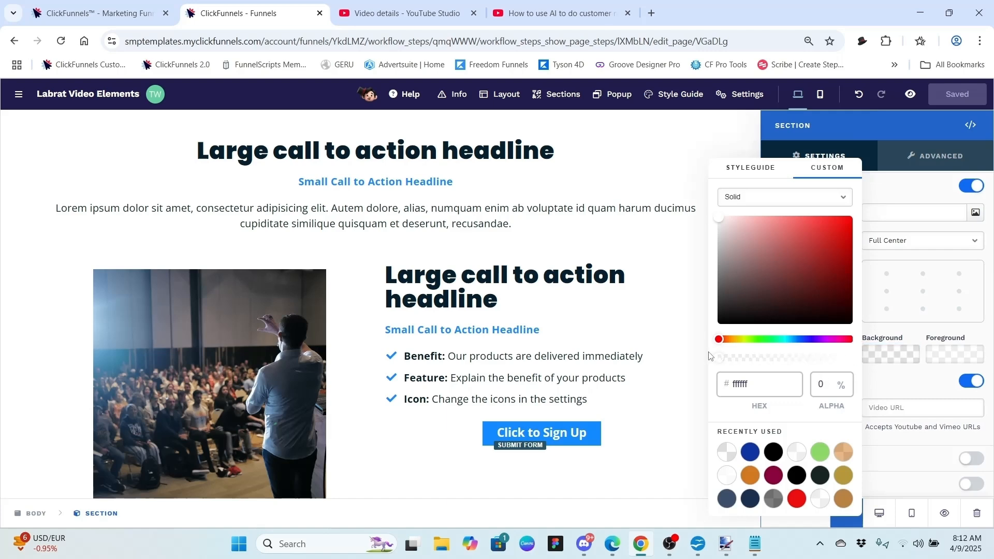
{"action": "left_click", "coordinate": [671, 304]}
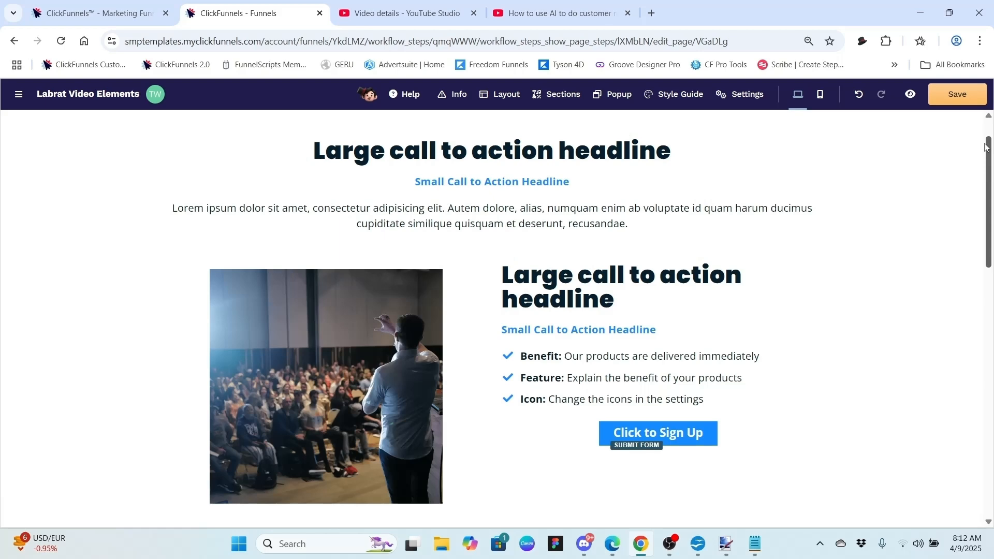
Set the background colour of the blue section with the three monitor illustrations to 0% alpha.
{"action": "left_click_drag", "start_coordinate": [986, 152], "coordinate": [984, 247]}
{"action": "mouse_move", "coordinate": [982, 247]}
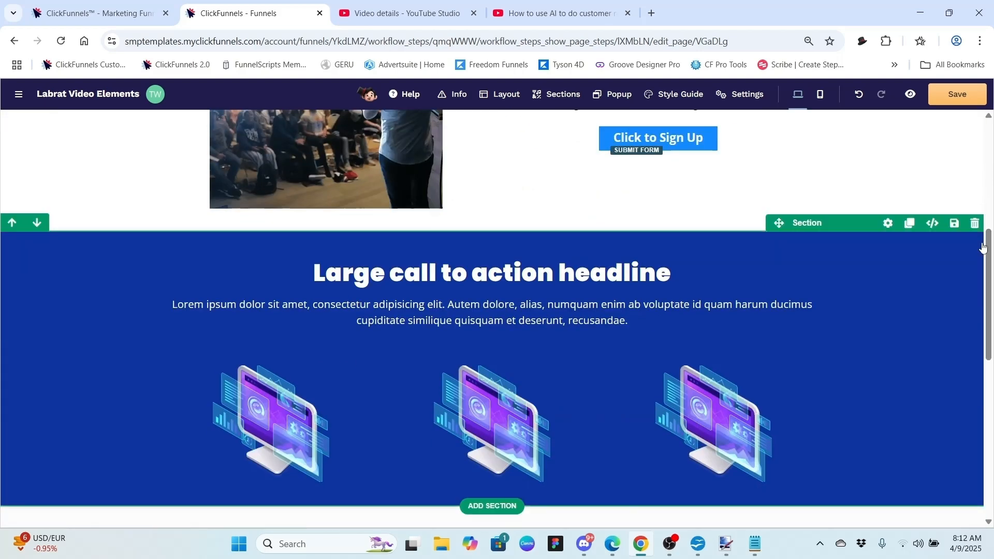
{"action": "left_click", "coordinate": [888, 223]}
{"action": "left_click", "coordinate": [812, 251]}
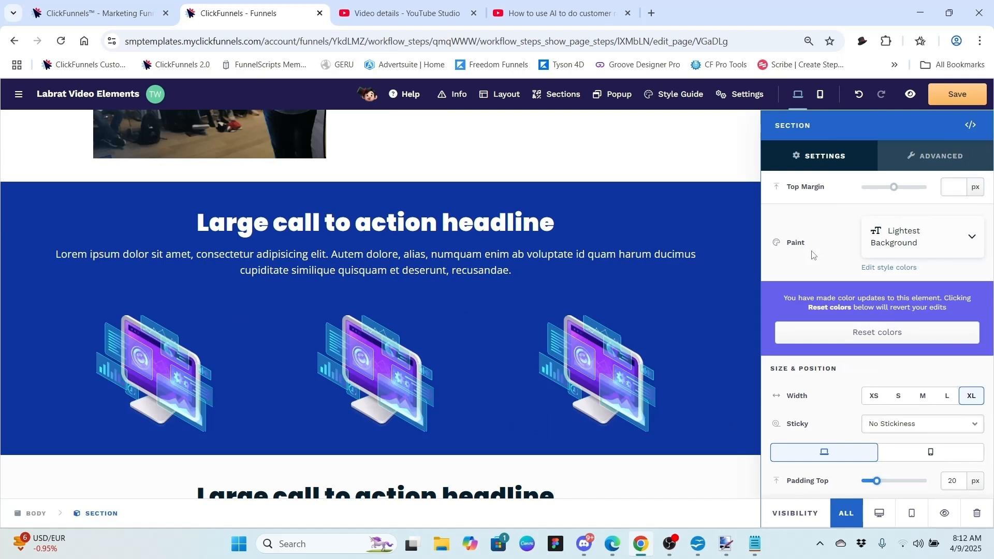
{"action": "scroll", "coordinate": [813, 254], "scroll_direction": "down", "scroll_amount": 5}
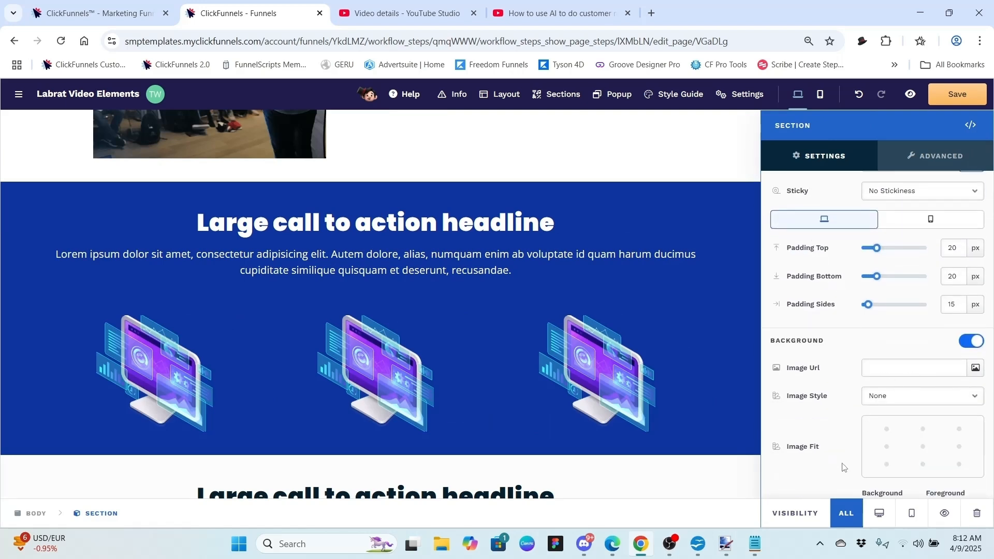
{"action": "scroll", "coordinate": [835, 467], "scroll_direction": "down", "scroll_amount": 3}
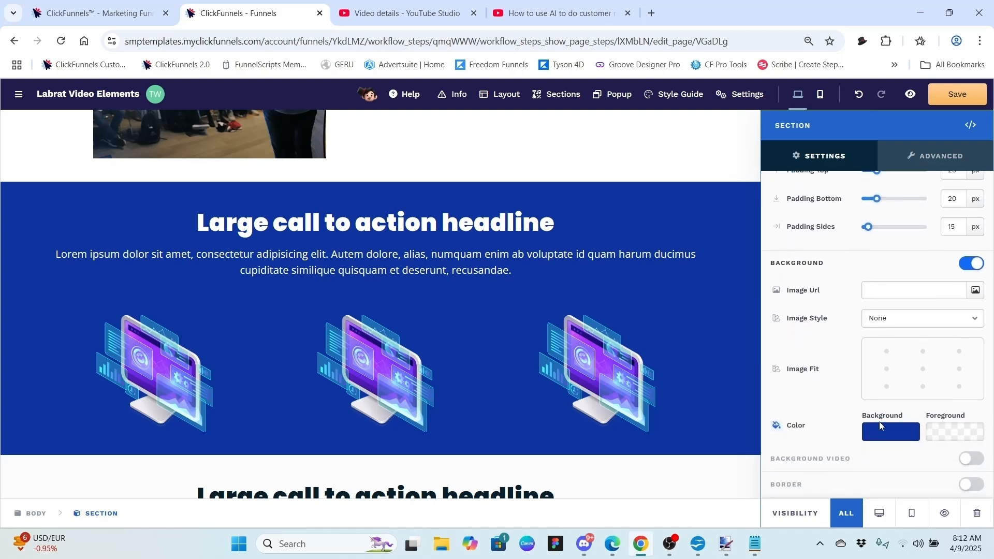
{"action": "left_click", "coordinate": [882, 433]}
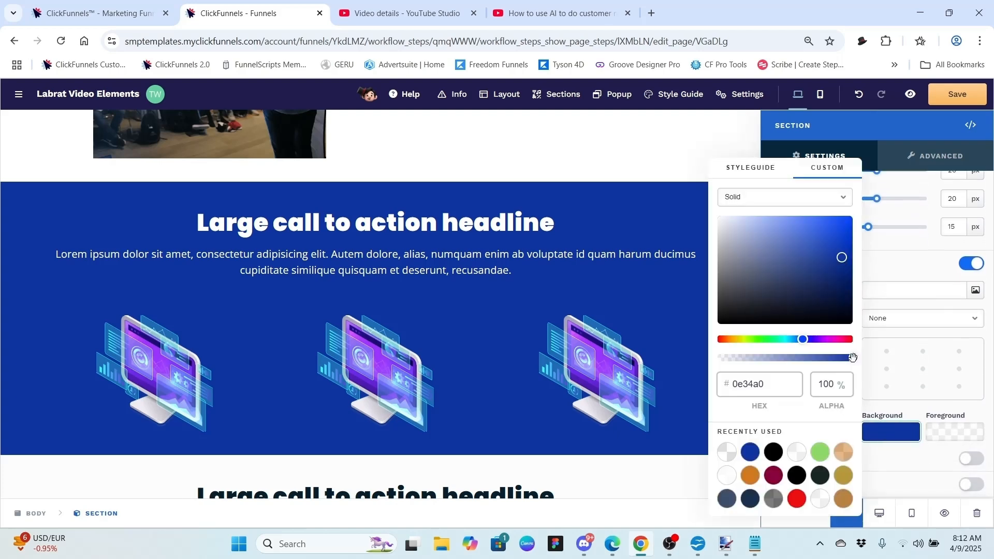
{"action": "left_click_drag", "start_coordinate": [853, 358], "coordinate": [688, 358]}
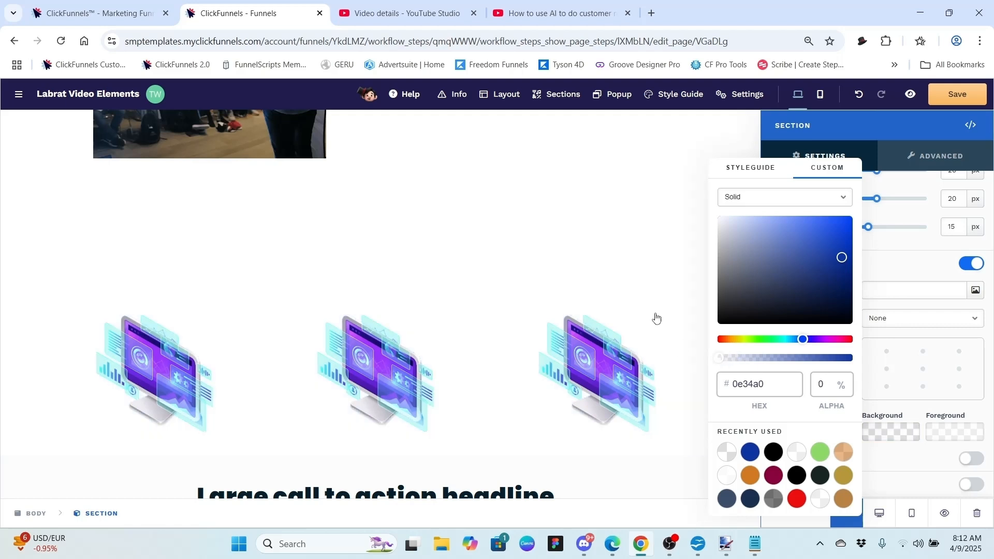
{"action": "left_click", "coordinate": [640, 296]}
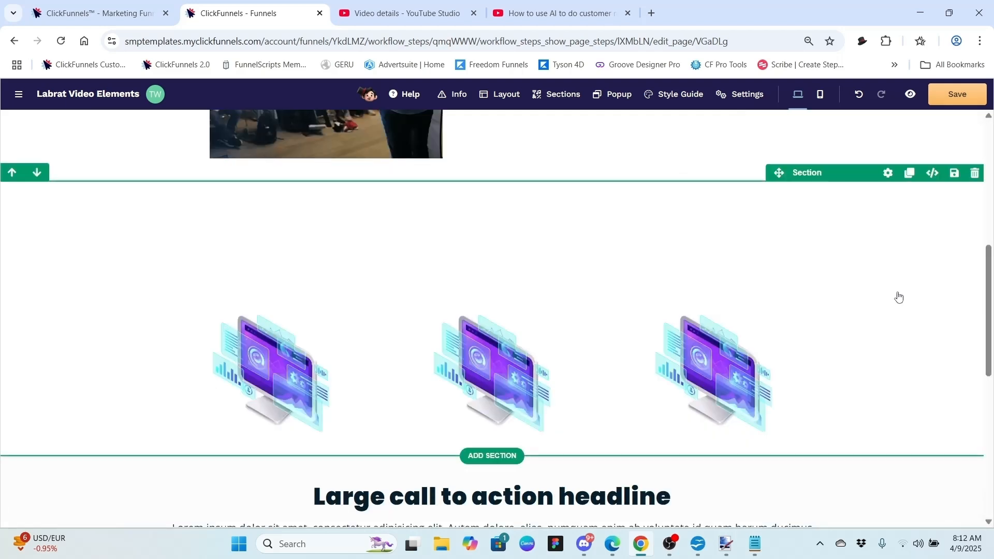
Enable the background of the last section with the bar-chart illustration, set its background colour to 0% alpha, and save the page.
{"action": "left_click_drag", "start_coordinate": [989, 275], "coordinate": [992, 382]}
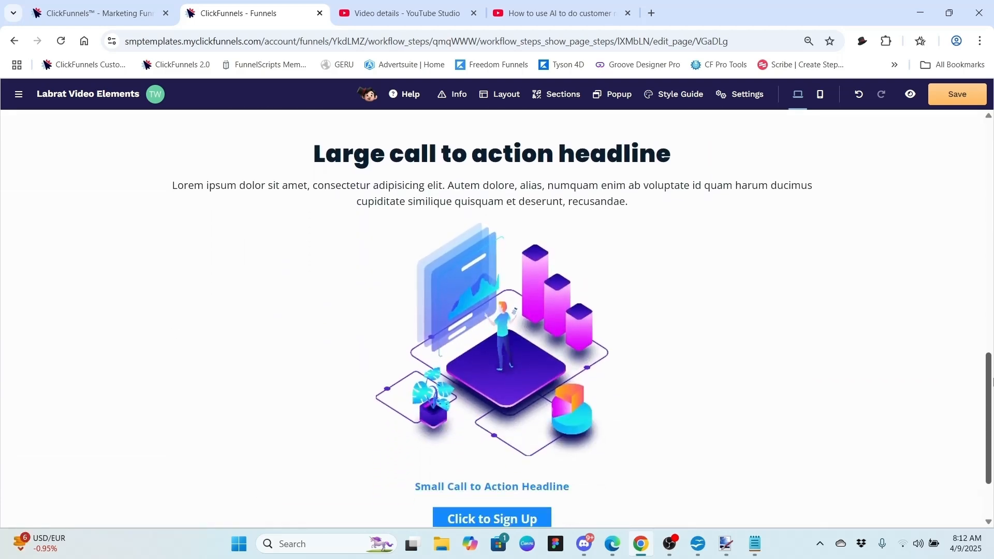
{"action": "left_click", "coordinate": [888, 122]}
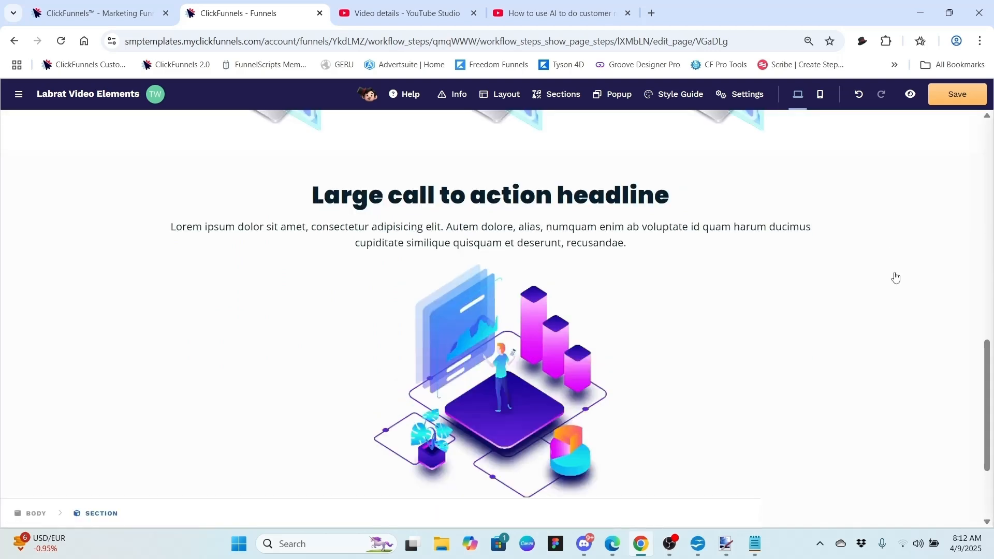
{"action": "left_click", "coordinate": [827, 325]}
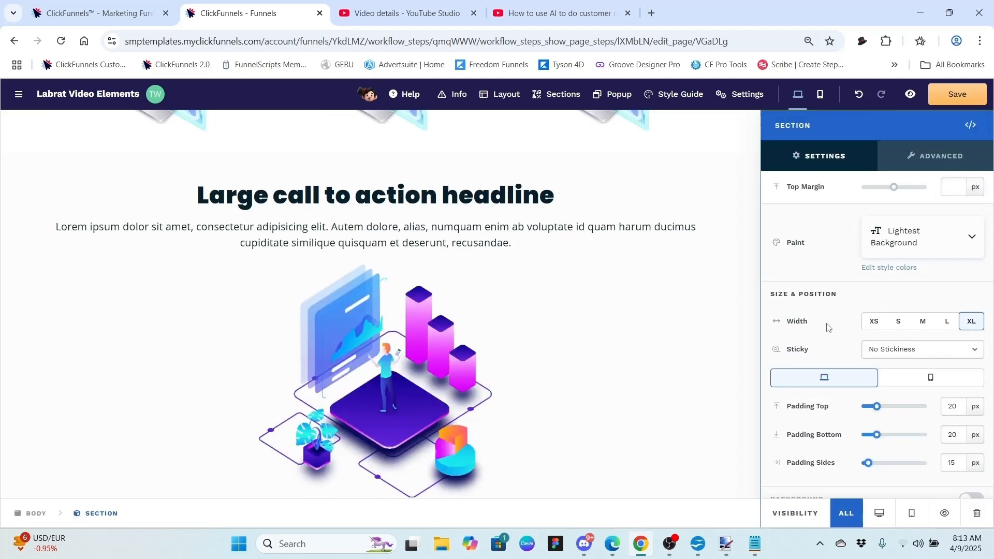
{"action": "scroll", "coordinate": [827, 326], "scroll_direction": "down", "scroll_amount": 3}
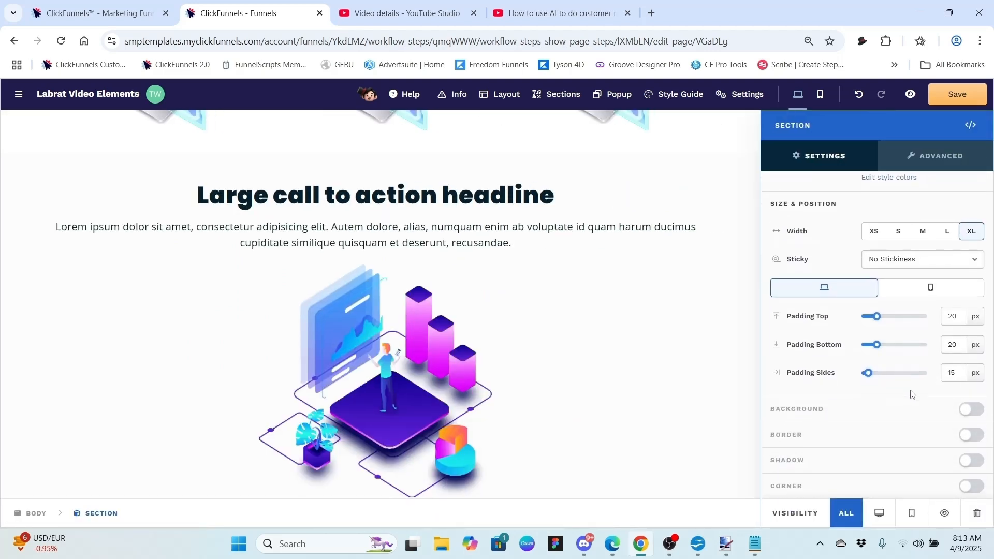
{"action": "left_click", "coordinate": [972, 410]}
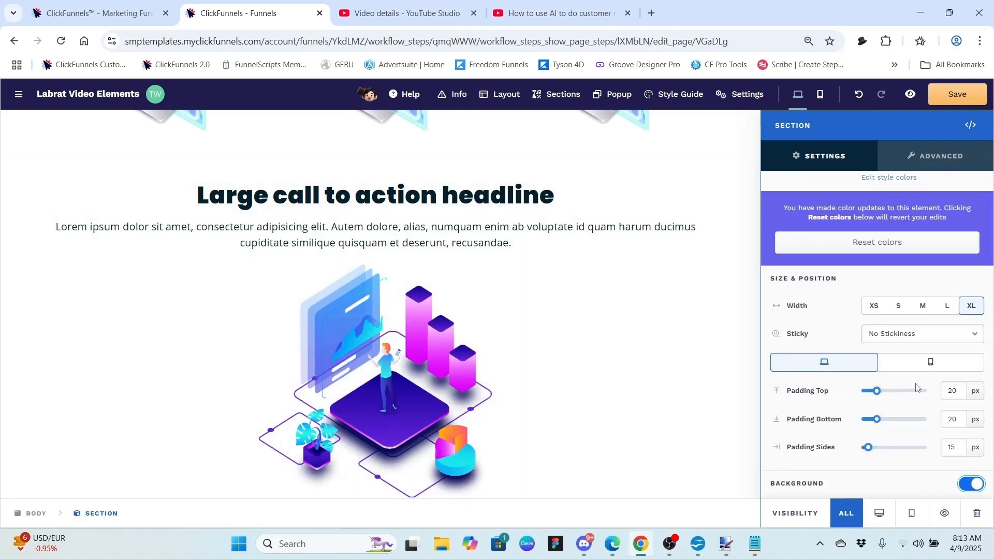
{"action": "scroll", "coordinate": [917, 388], "scroll_direction": "down", "scroll_amount": 5}
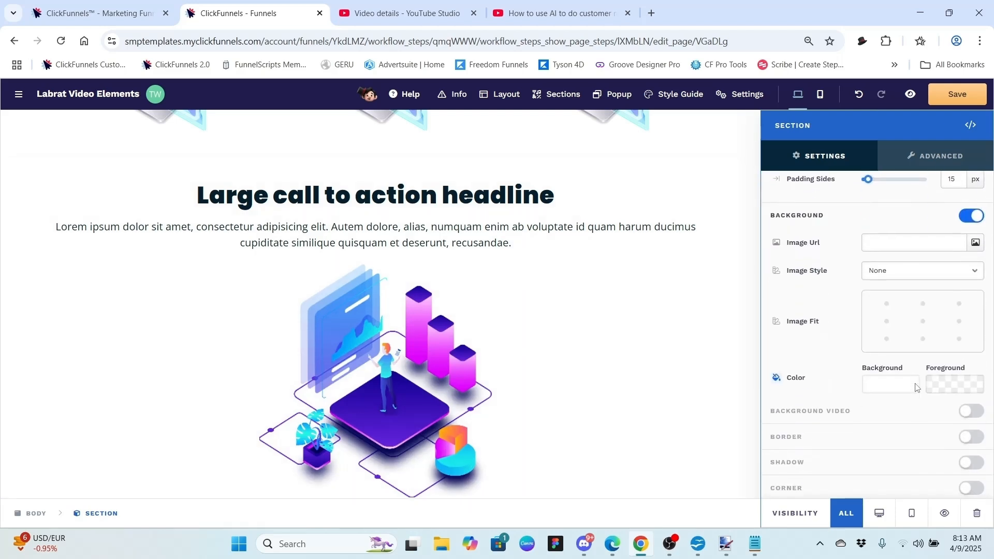
{"action": "left_click", "coordinate": [906, 385]}
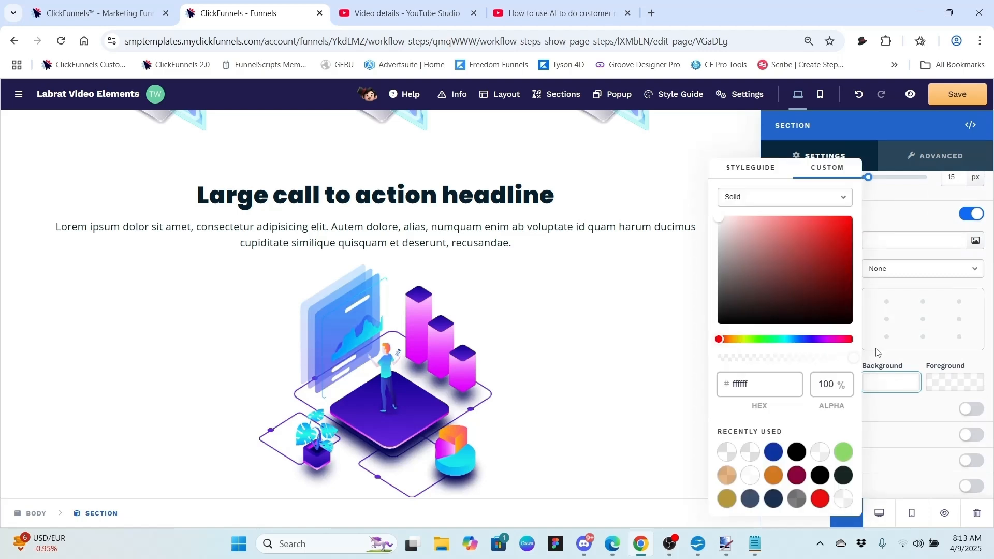
{"action": "left_click_drag", "start_coordinate": [854, 355], "coordinate": [844, 360]}
{"action": "left_click_drag", "start_coordinate": [756, 360], "coordinate": [711, 359]}
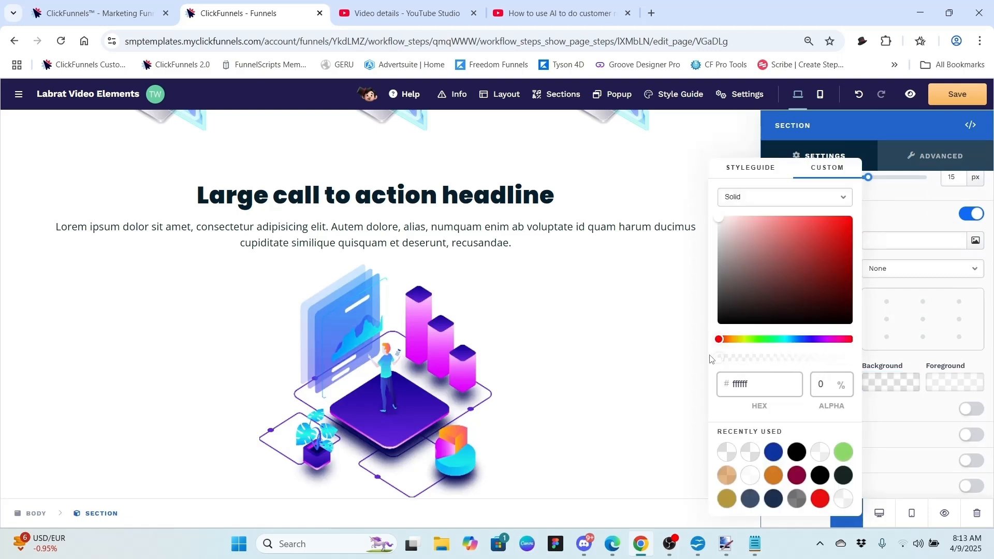
{"action": "left_click", "coordinate": [646, 327]}
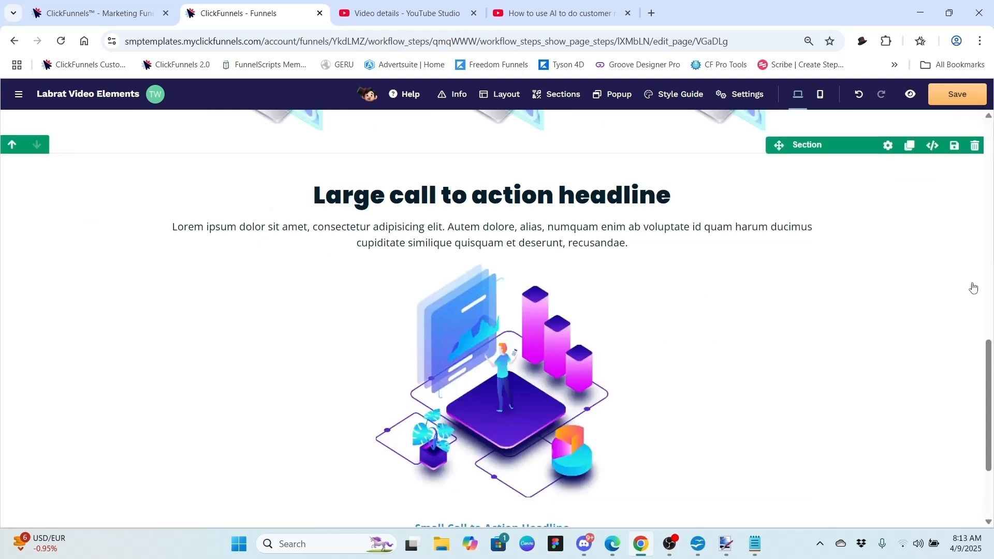
{"action": "left_click_drag", "start_coordinate": [990, 355], "coordinate": [989, 132]}
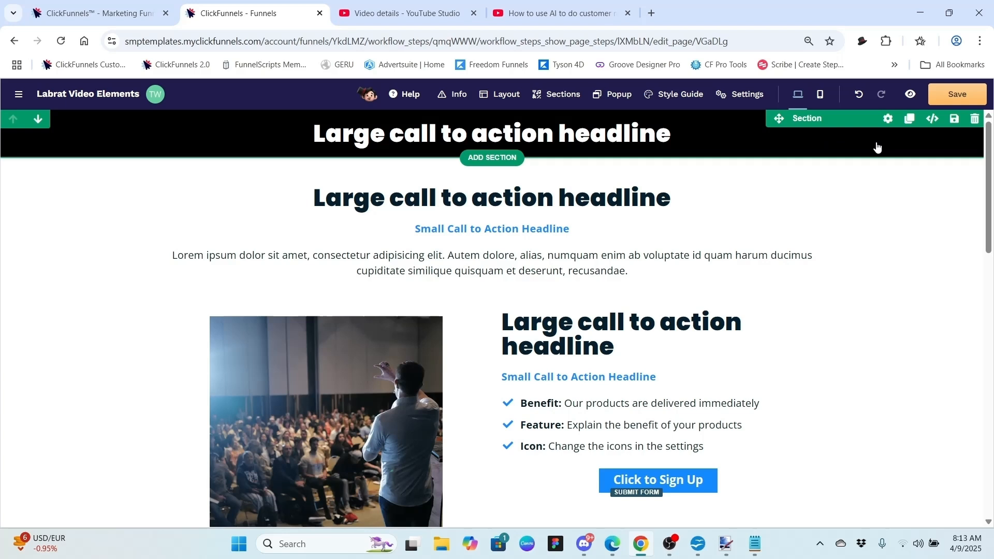
{"action": "left_click", "coordinate": [948, 102]}
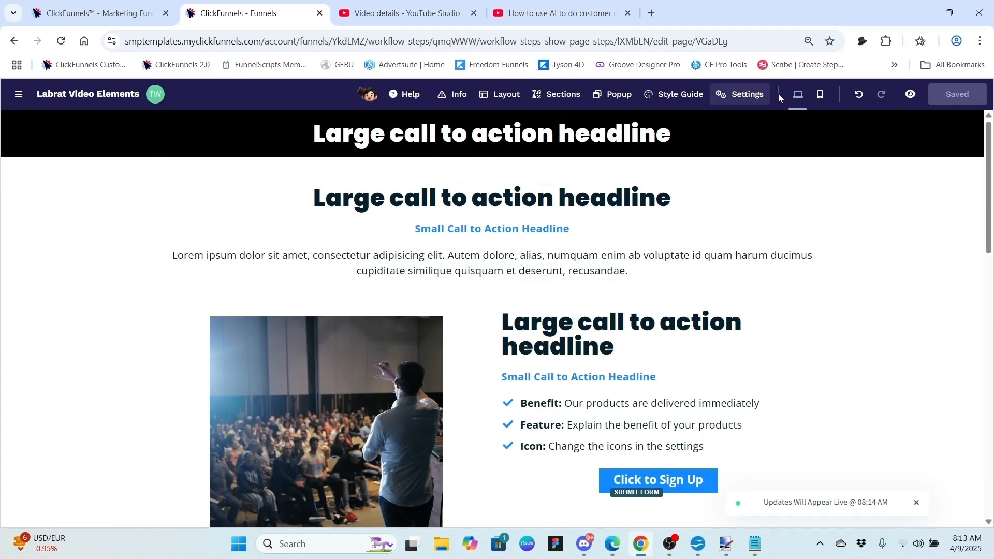
{"action": "left_click", "coordinate": [735, 95]}
{"action": "left_click", "coordinate": [747, 125]}
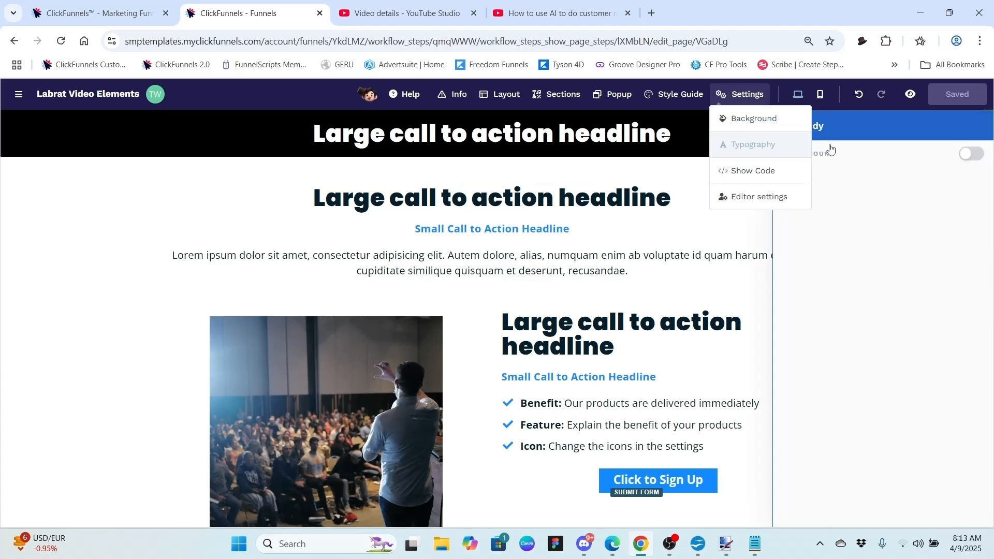
{"action": "left_click", "coordinate": [979, 156]}
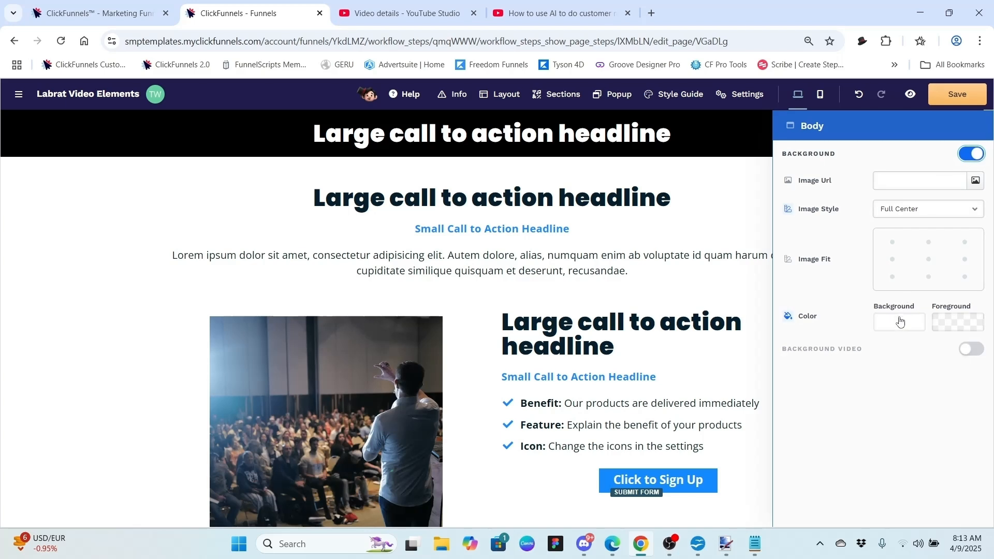
{"action": "left_click", "coordinate": [979, 350]}
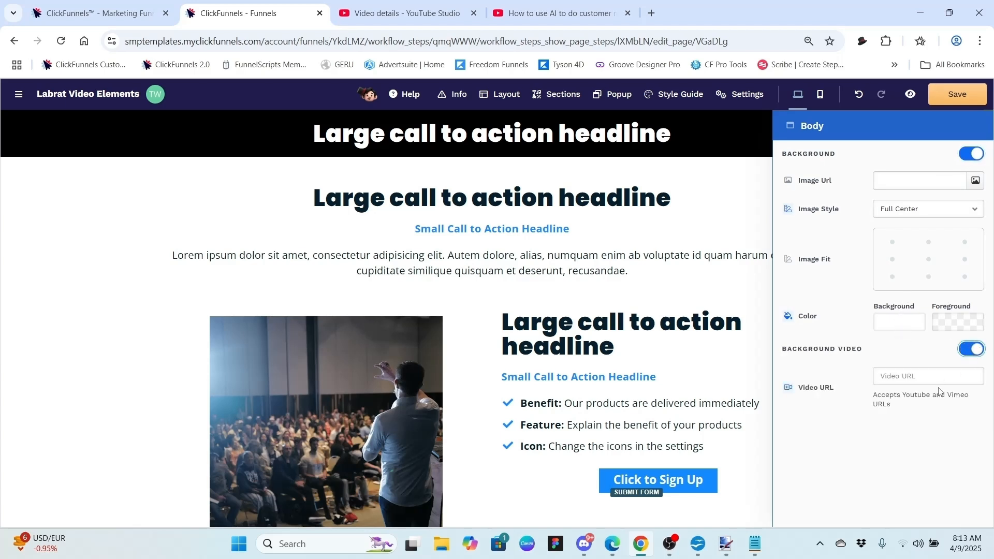
{"action": "left_click", "coordinate": [932, 371]}
{"action": "key", "text": "ctrl+v"}
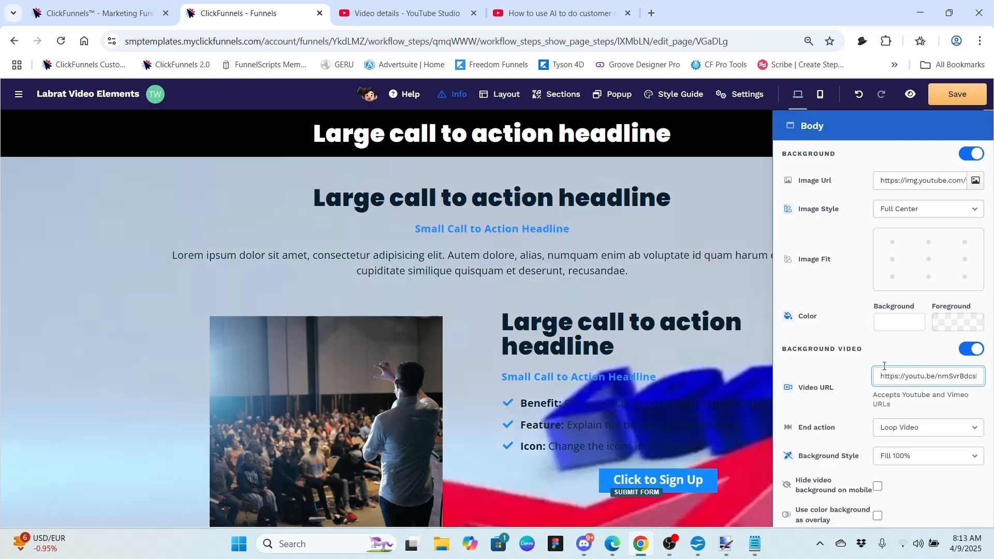
{"action": "left_click", "coordinate": [741, 304]}
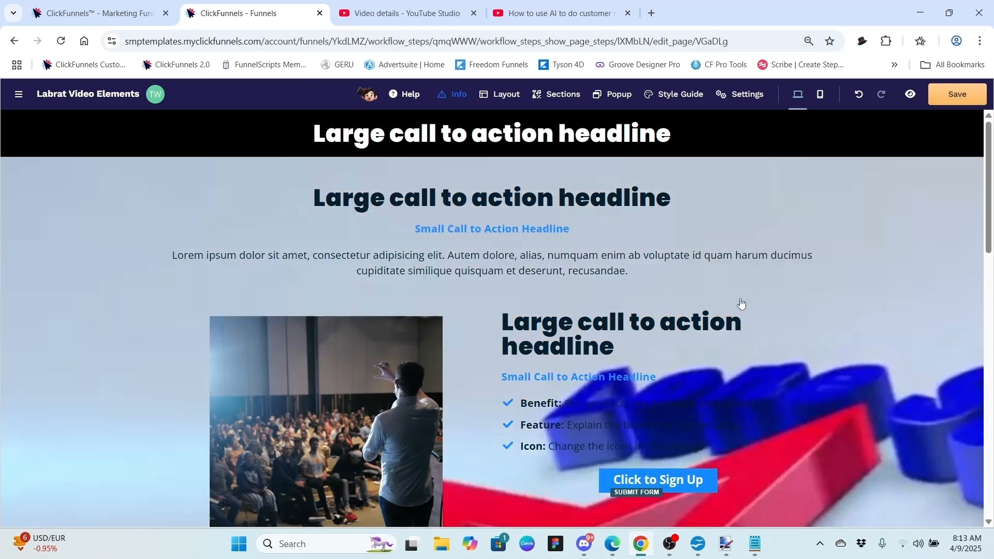
Save the page and open a preview to check the full-page video background.
{"action": "left_click", "coordinate": [957, 97]}
{"action": "left_click", "coordinate": [909, 94]}
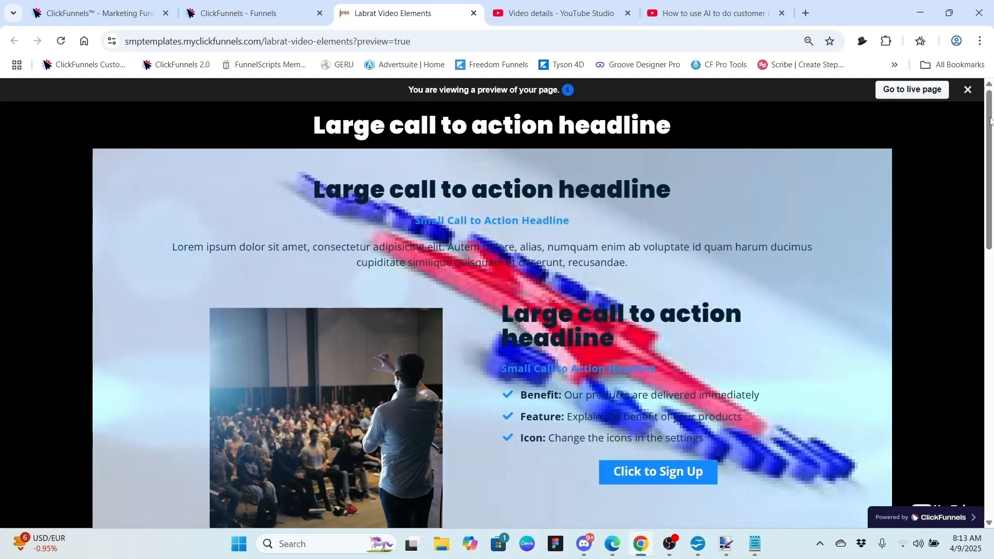
Check the looping full-page video background in the page preview, and close the preview.
{"action": "left_click_drag", "start_coordinate": [991, 120], "coordinate": [989, 98]}
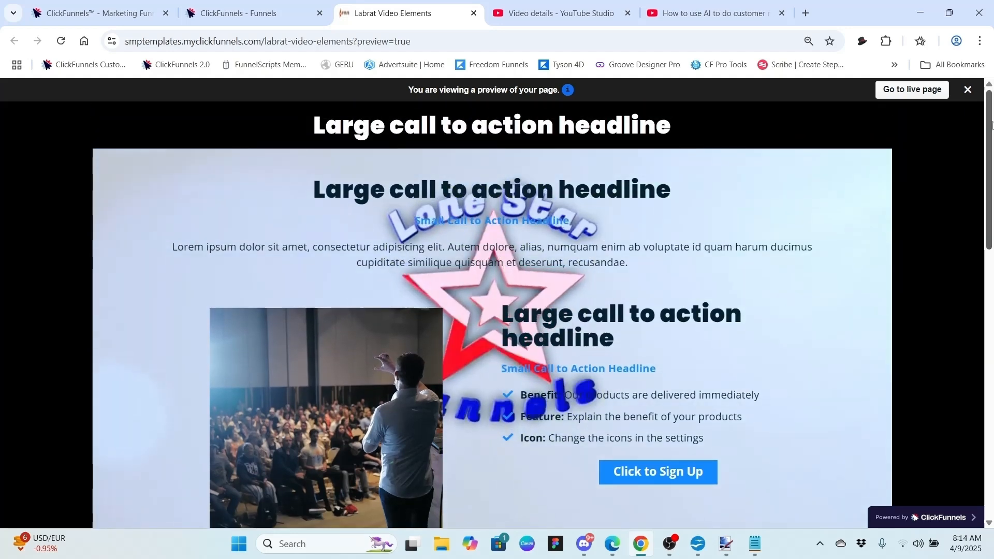
{"action": "mouse_move", "coordinate": [988, 114]}
{"action": "left_mouse_down"}
{"action": "mouse_move", "coordinate": [991, 311]}
{"action": "mouse_move", "coordinate": [990, 121]}
{"action": "left_mouse_up"}
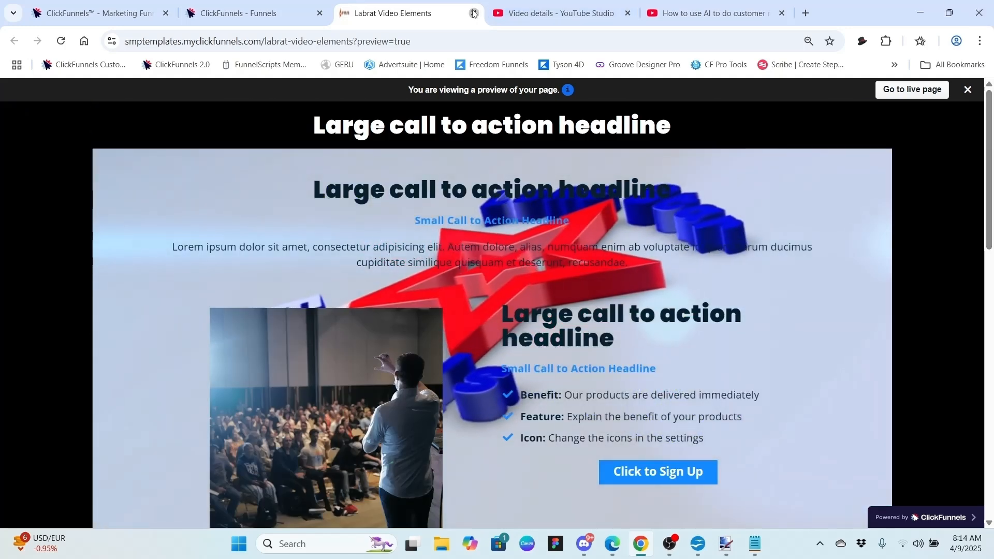
{"action": "left_click", "coordinate": [474, 14]}
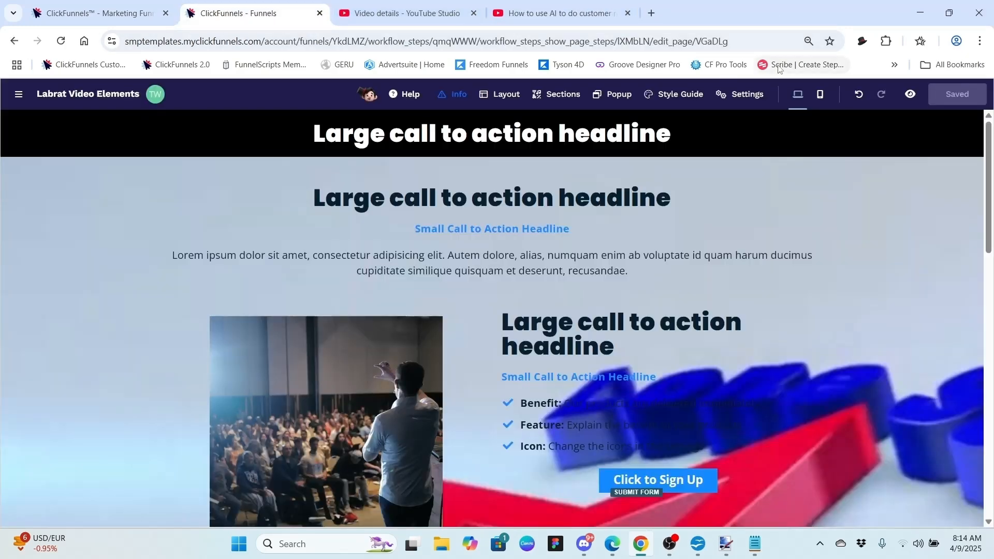
Open the page body's background settings and review the available Image Style options, leaving Full Center selected.
{"action": "left_click", "coordinate": [751, 94]}
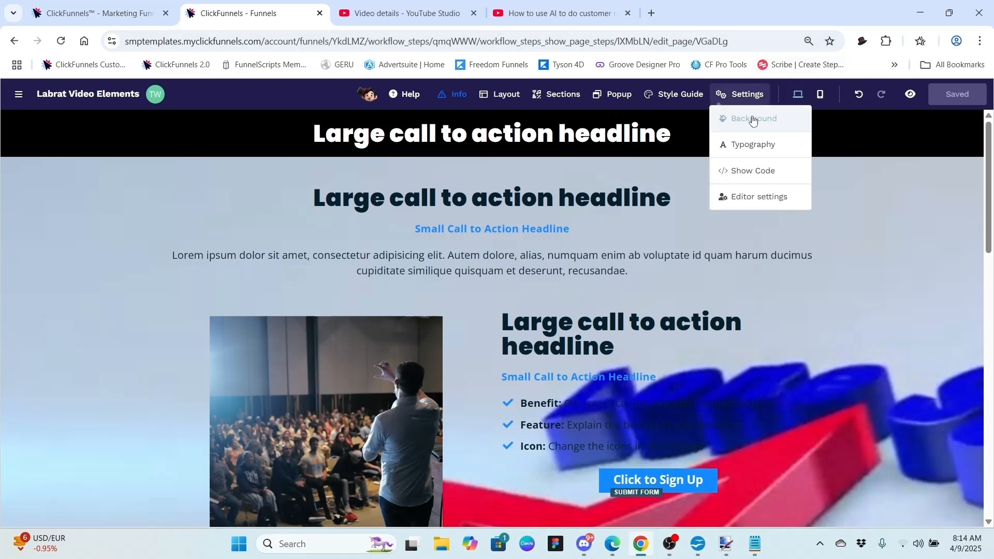
{"action": "left_click", "coordinate": [753, 119]}
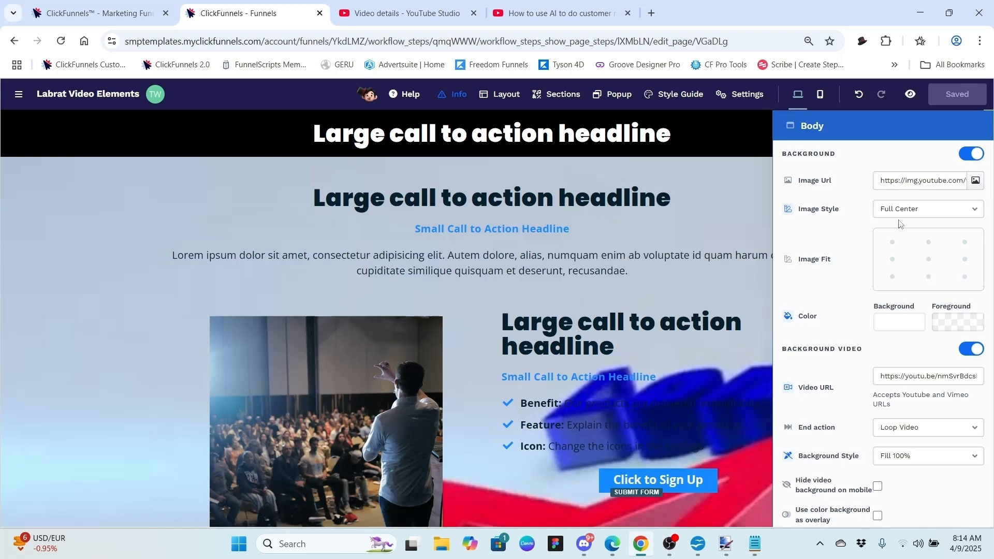
{"action": "left_click", "coordinate": [918, 210]}
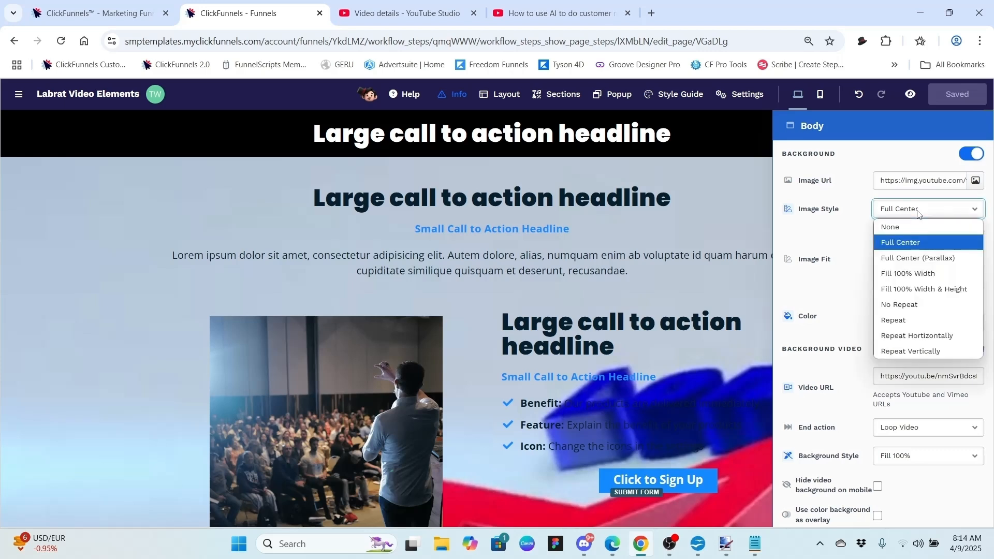
{"action": "left_click", "coordinate": [919, 214]}
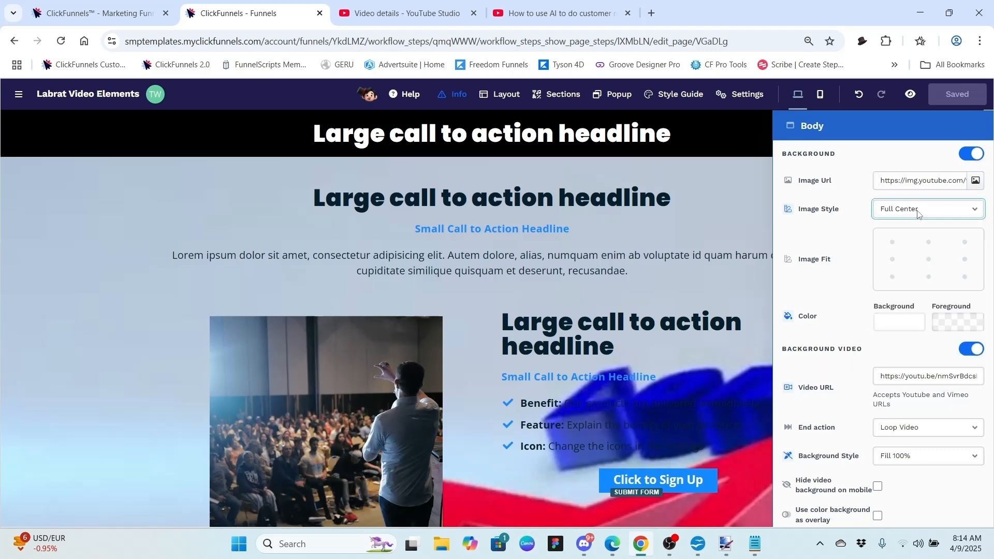
{"action": "left_click", "coordinate": [919, 210]}
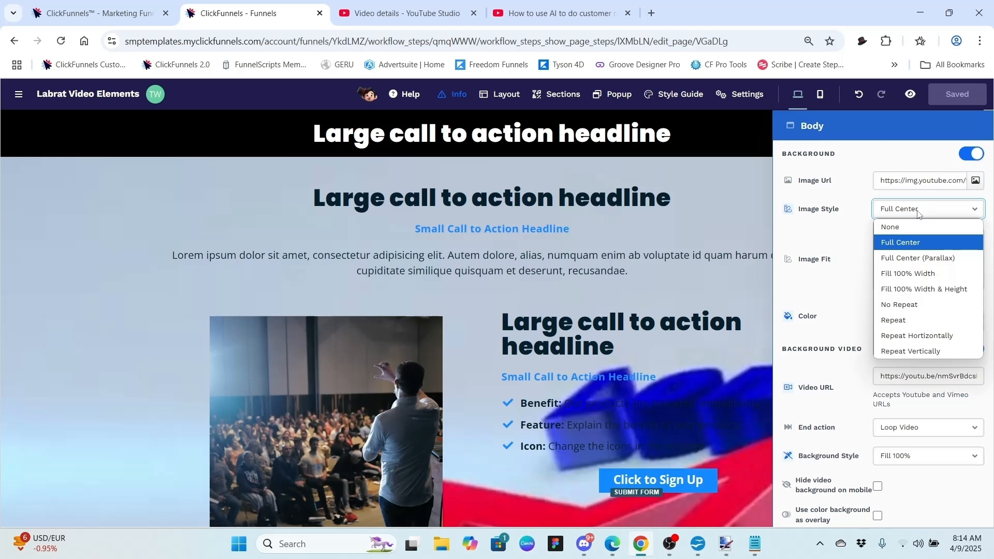
{"action": "left_click", "coordinate": [918, 213]}
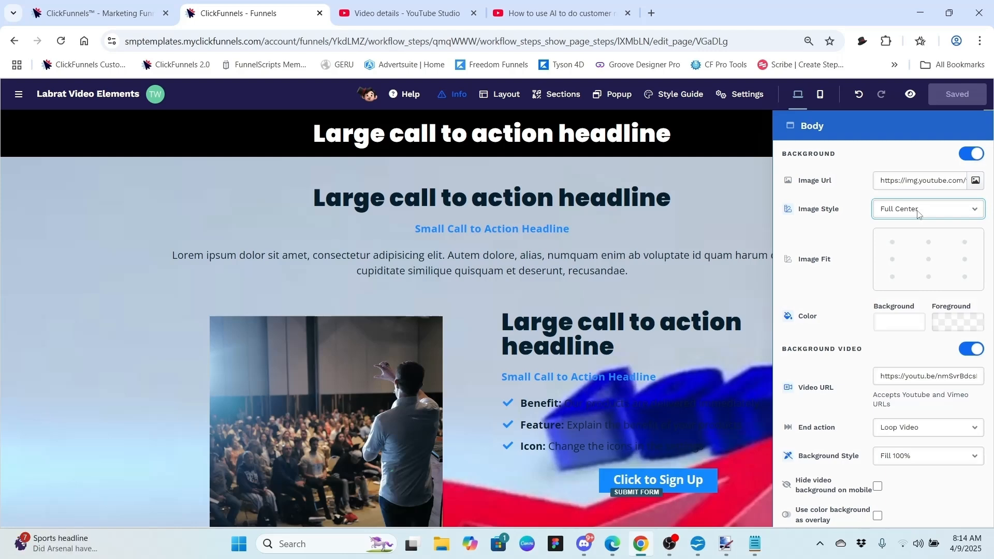
{"action": "left_click", "coordinate": [714, 182]}
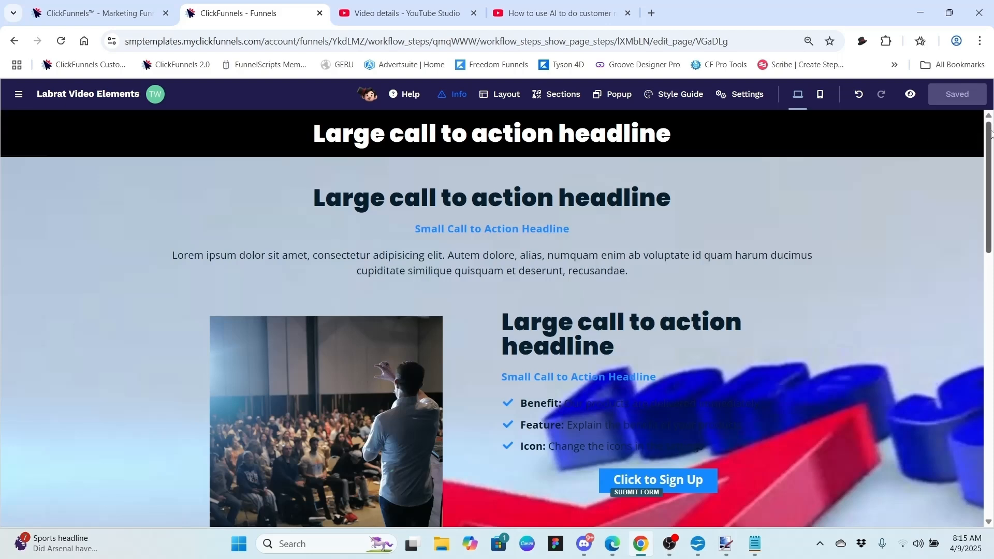
{"action": "left_click_drag", "start_coordinate": [991, 136], "coordinate": [991, 409]}
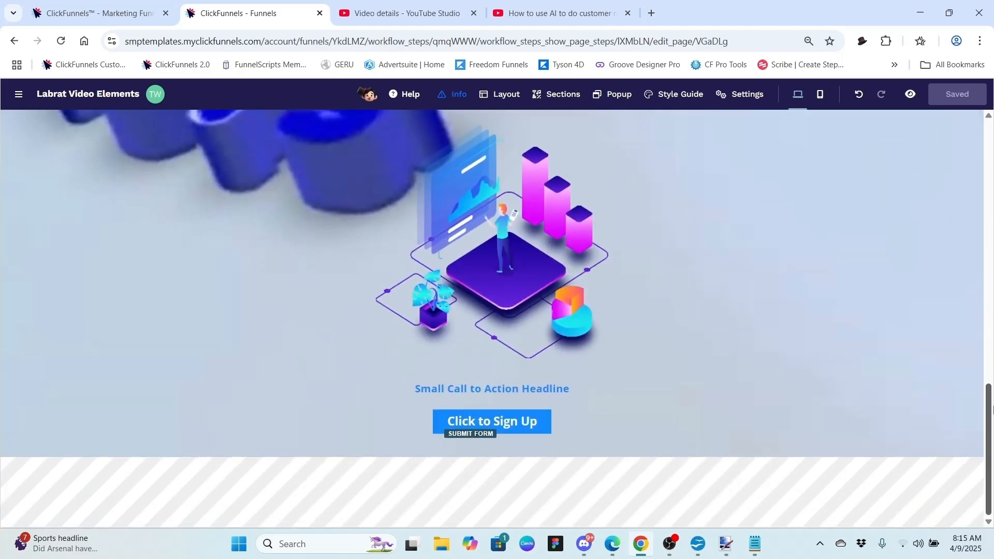
{"action": "left_click_drag", "start_coordinate": [991, 371], "coordinate": [987, 122]}
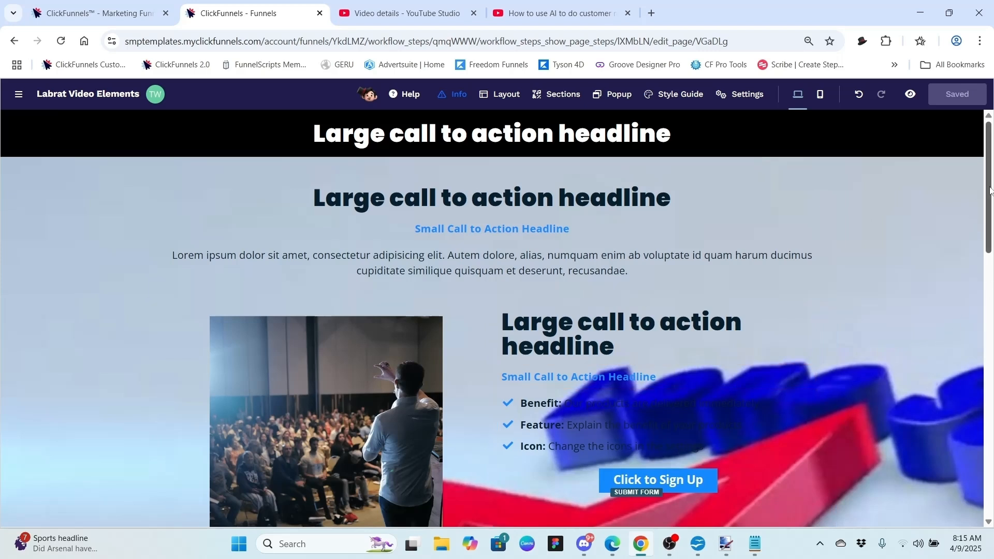
{"action": "left_click_drag", "start_coordinate": [990, 150], "coordinate": [990, 190]}
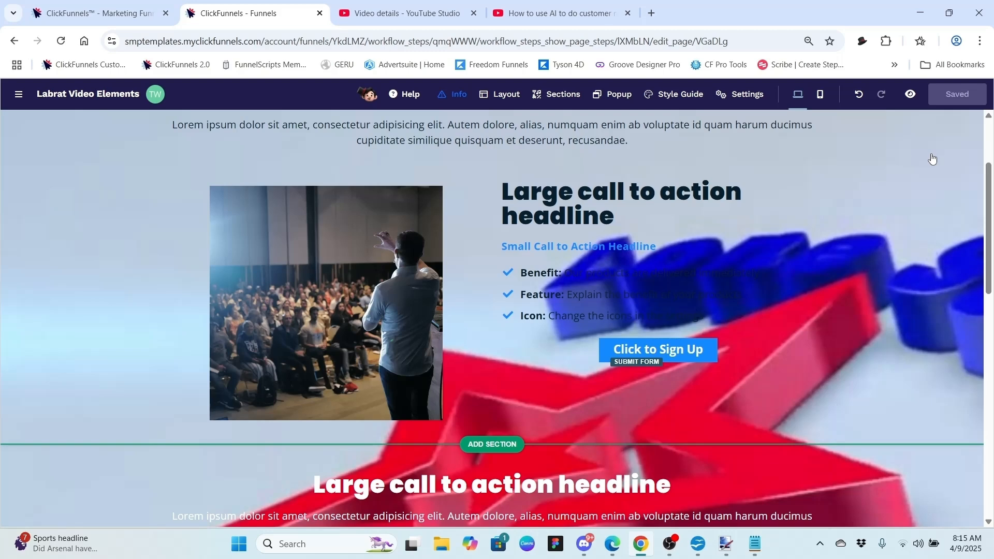
{"action": "scroll", "coordinate": [901, 181], "scroll_direction": "up", "scroll_amount": 2}
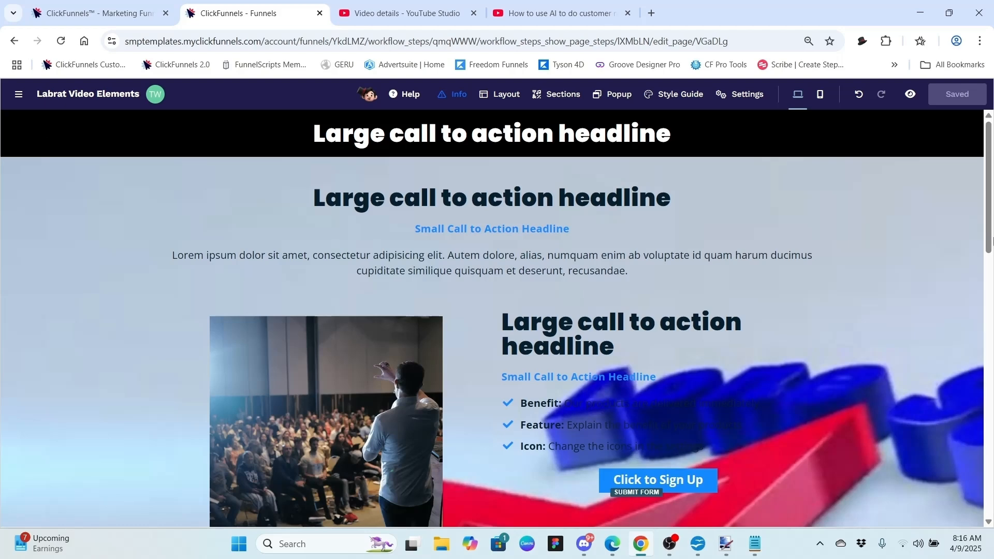
Make the white background colour of the last section with the bar-chart illustration fully opaque.
{"action": "left_click_drag", "start_coordinate": [987, 241], "coordinate": [990, 511]}
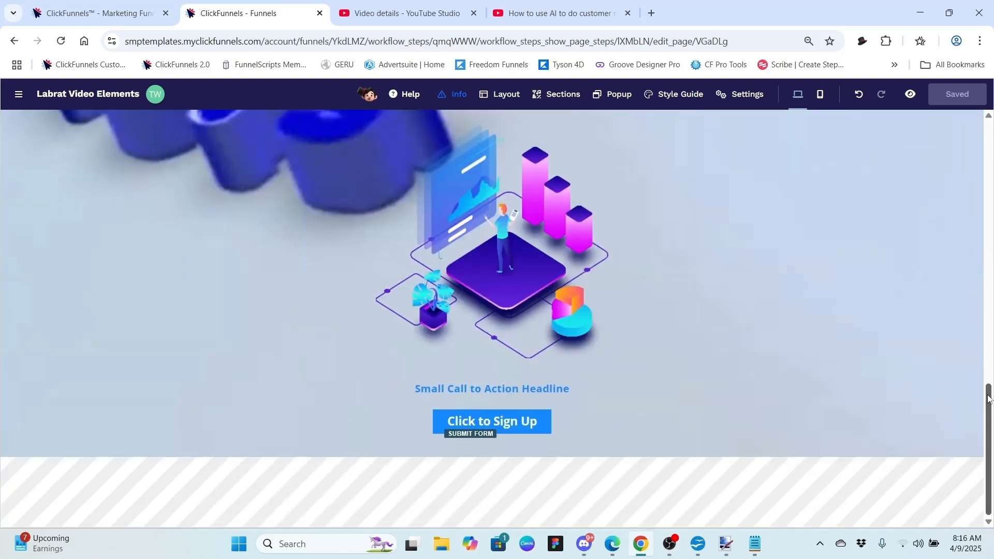
{"action": "left_click_drag", "start_coordinate": [989, 399], "coordinate": [949, 337]}
{"action": "mouse_move", "coordinate": [876, 293]}
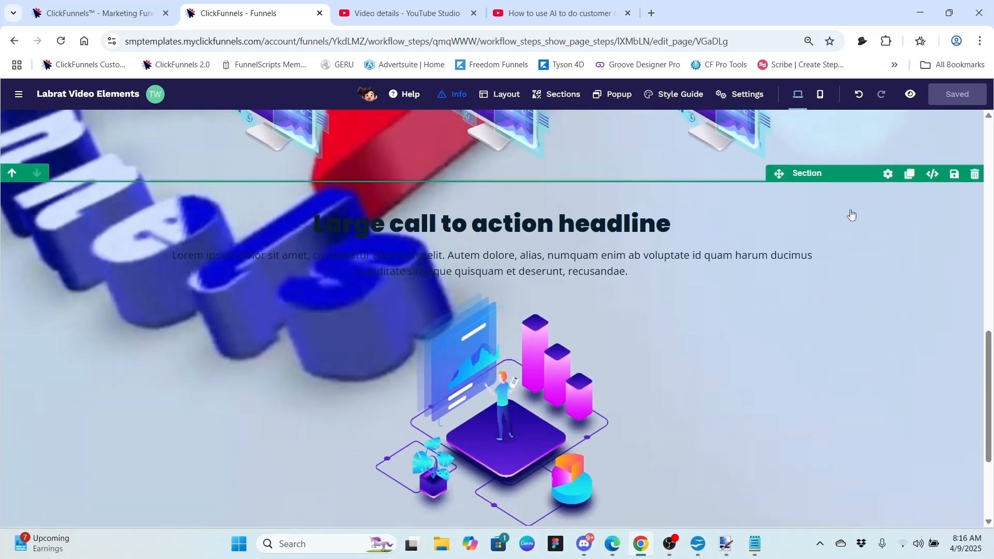
{"action": "left_click", "coordinate": [886, 174]}
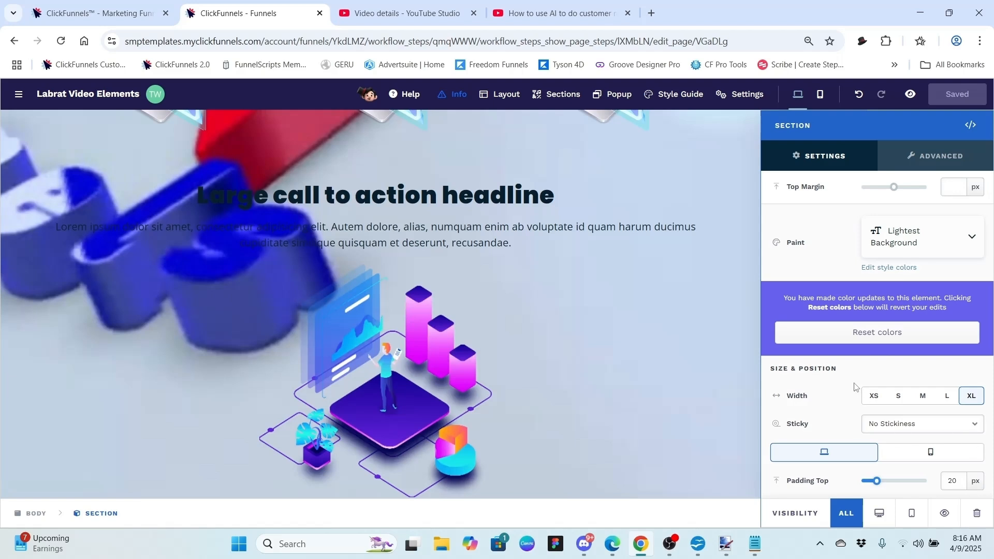
{"action": "scroll", "coordinate": [854, 387], "scroll_direction": "down", "scroll_amount": 7}
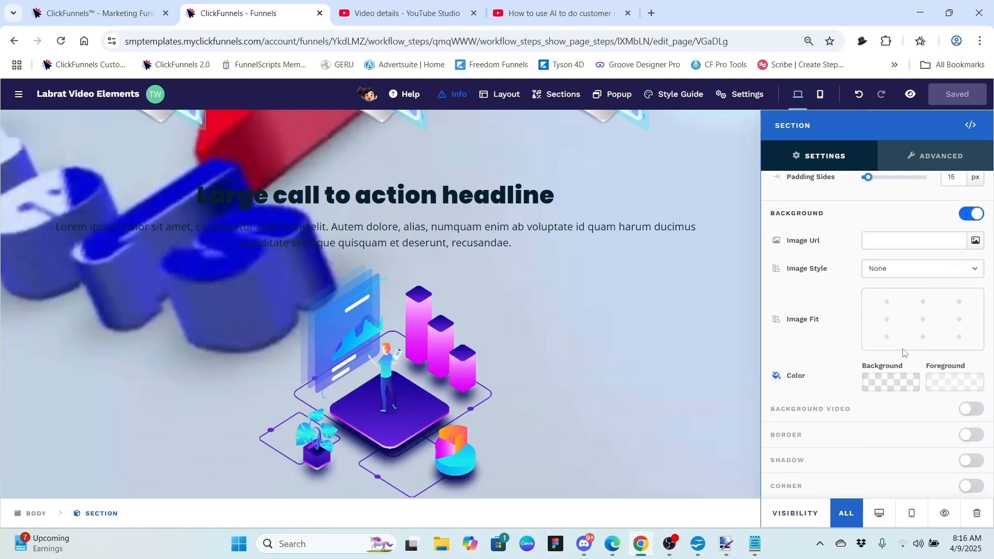
{"action": "left_click", "coordinate": [889, 387]}
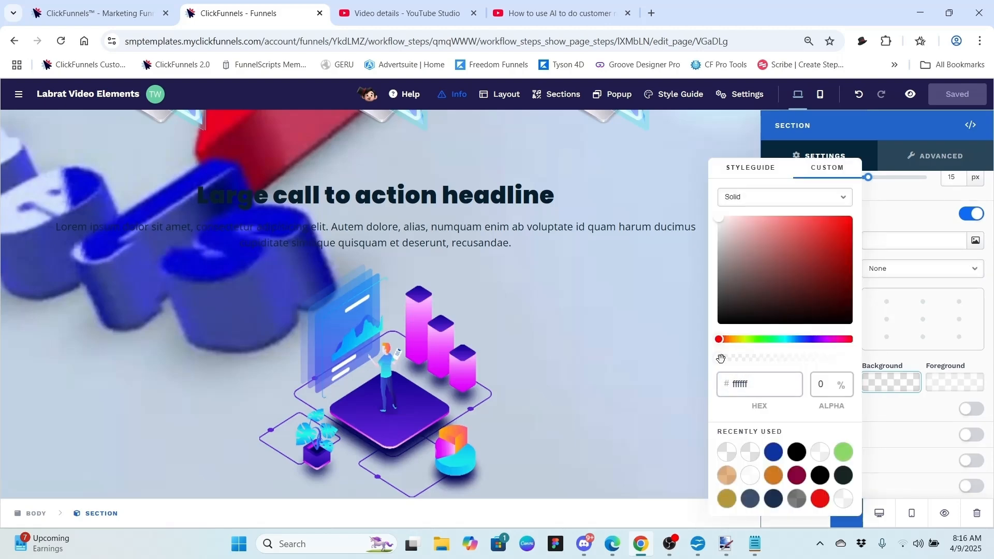
{"action": "left_click_drag", "start_coordinate": [719, 358], "coordinate": [870, 358]}
{"action": "left_click", "coordinate": [548, 344]}
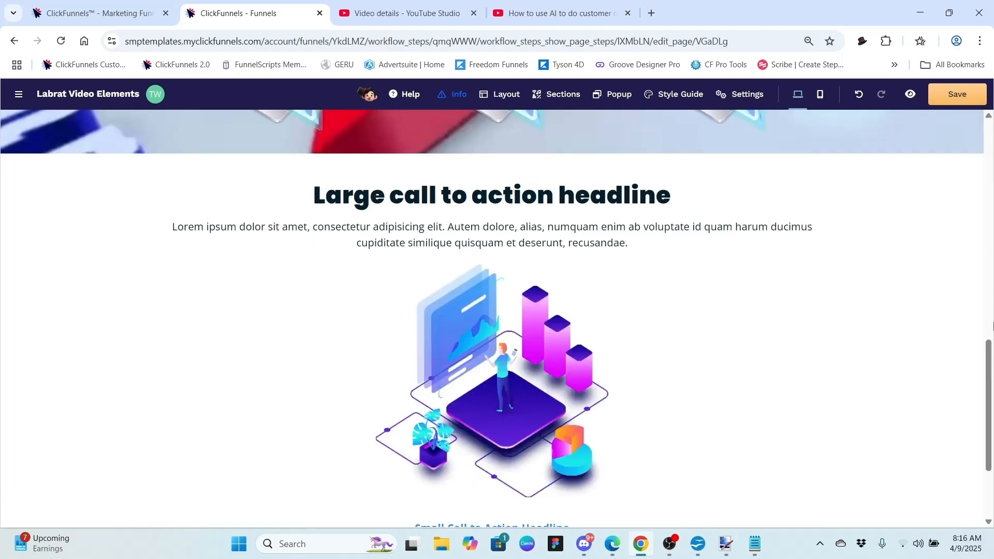
Make the 0e34a0 blue background colour of the section with the three monitor illustrations fully opaque.
{"action": "left_click_drag", "start_coordinate": [990, 343], "coordinate": [992, 240]}
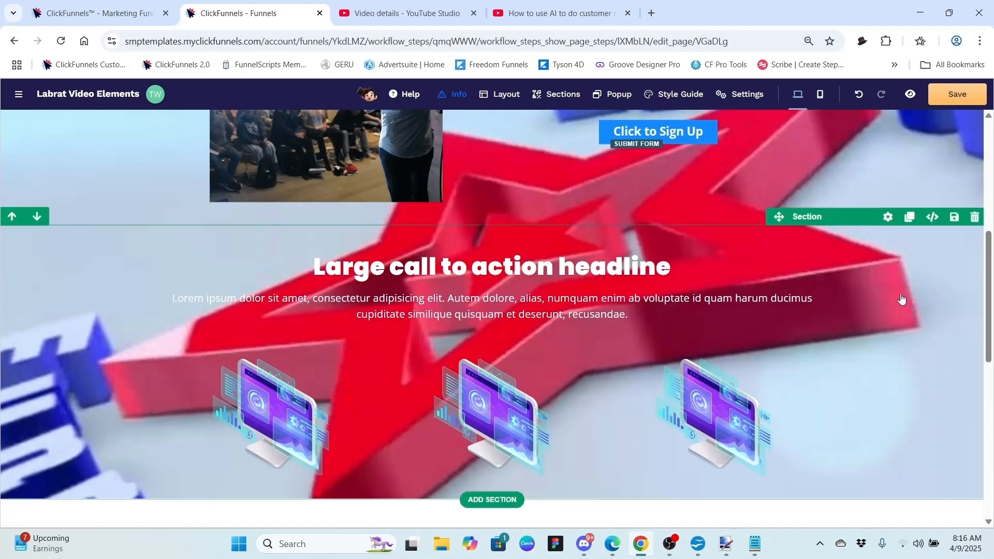
{"action": "left_click", "coordinate": [883, 218]}
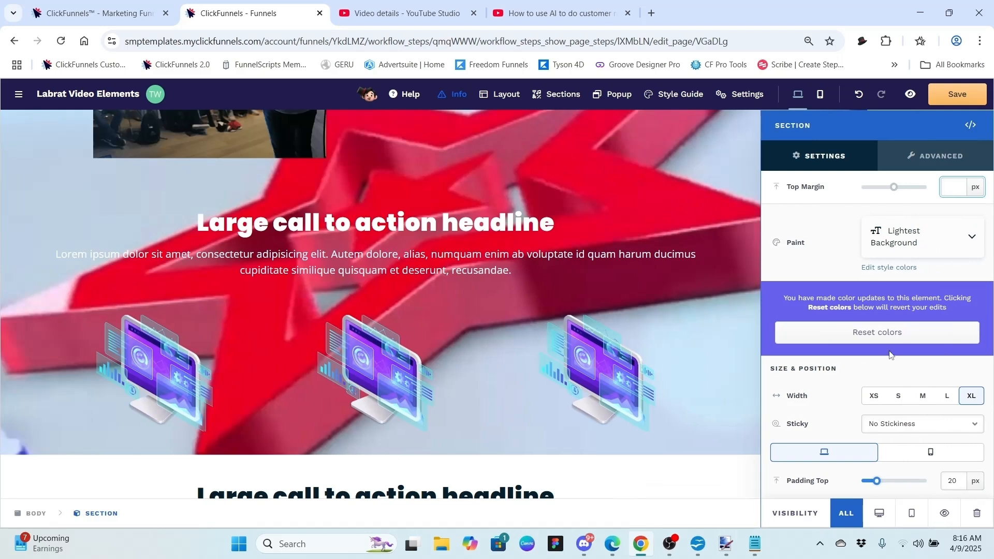
{"action": "scroll", "coordinate": [892, 384], "scroll_direction": "down", "scroll_amount": 7}
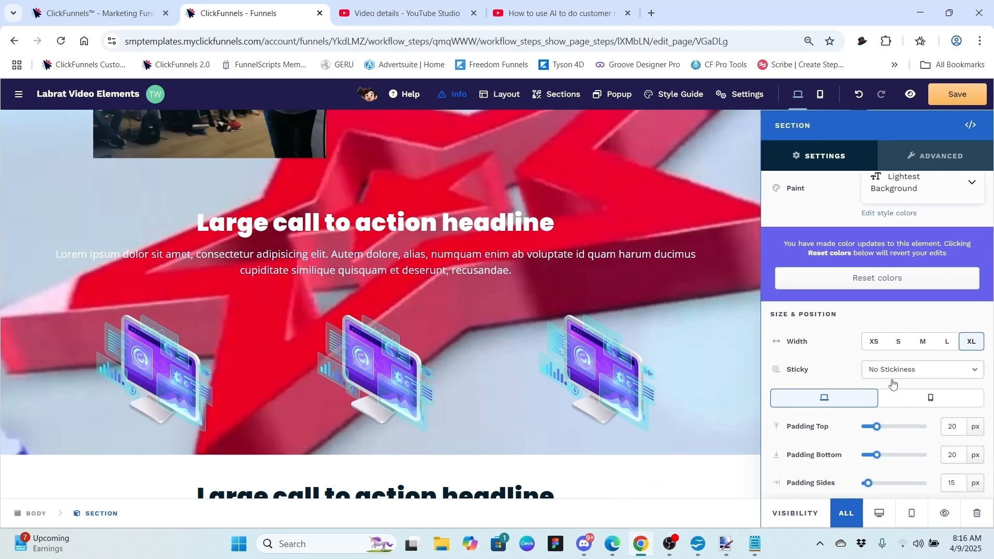
{"action": "left_click", "coordinate": [892, 383]}
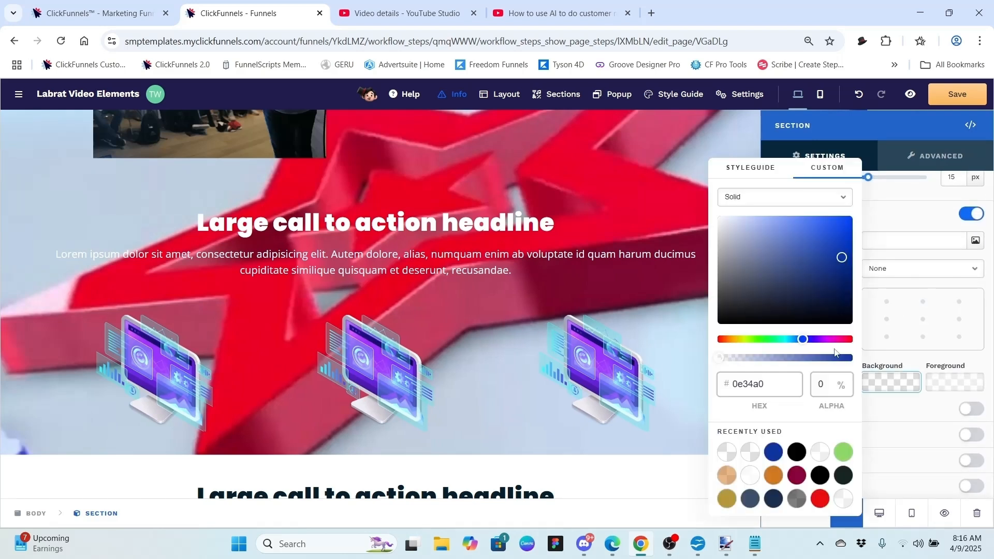
{"action": "left_click_drag", "start_coordinate": [721, 357], "coordinate": [878, 361]}
{"action": "left_click", "coordinate": [672, 309]}
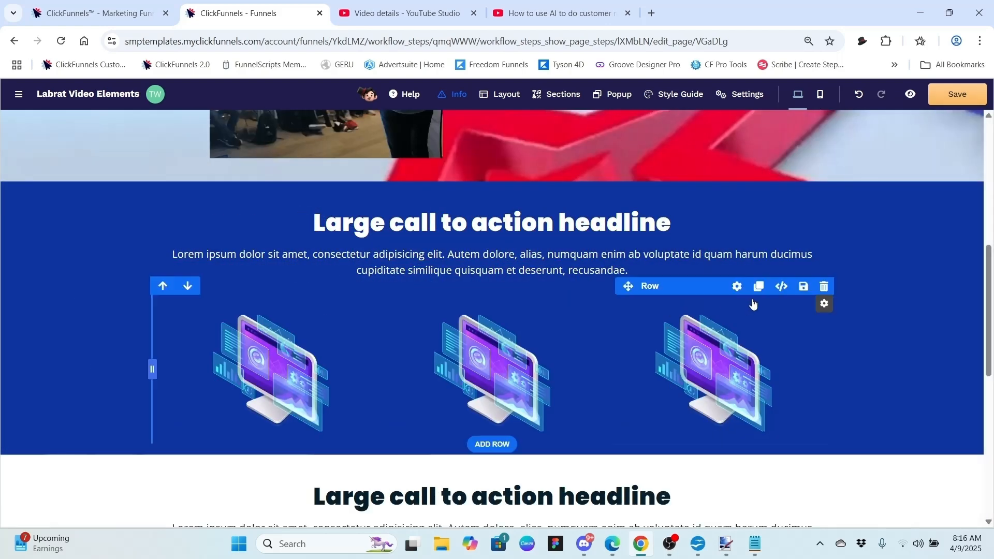
Set the white background colour of the section with the speaker photo to 100% alpha.
{"action": "scroll", "coordinate": [988, 339], "scroll_direction": "up", "scroll_amount": 8}
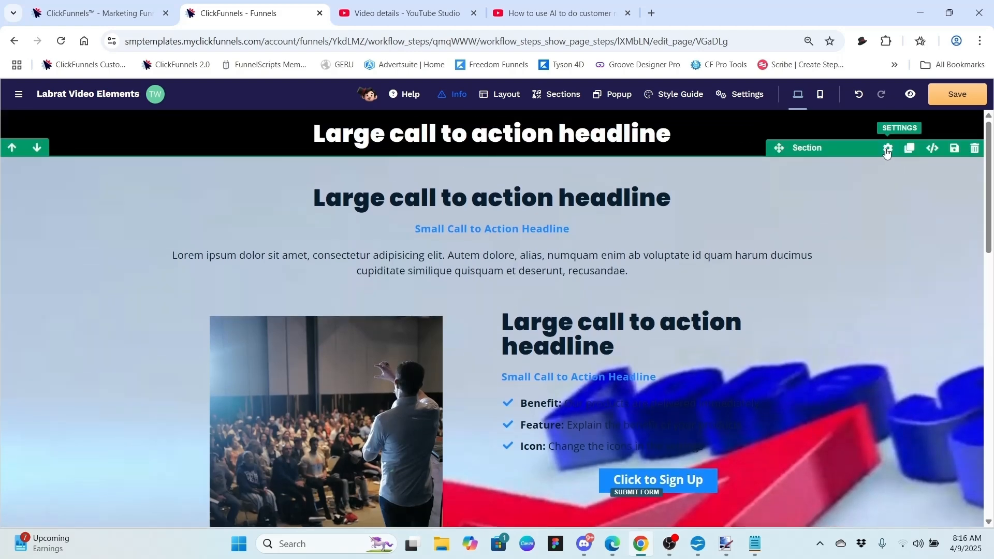
{"action": "left_click", "coordinate": [887, 149]}
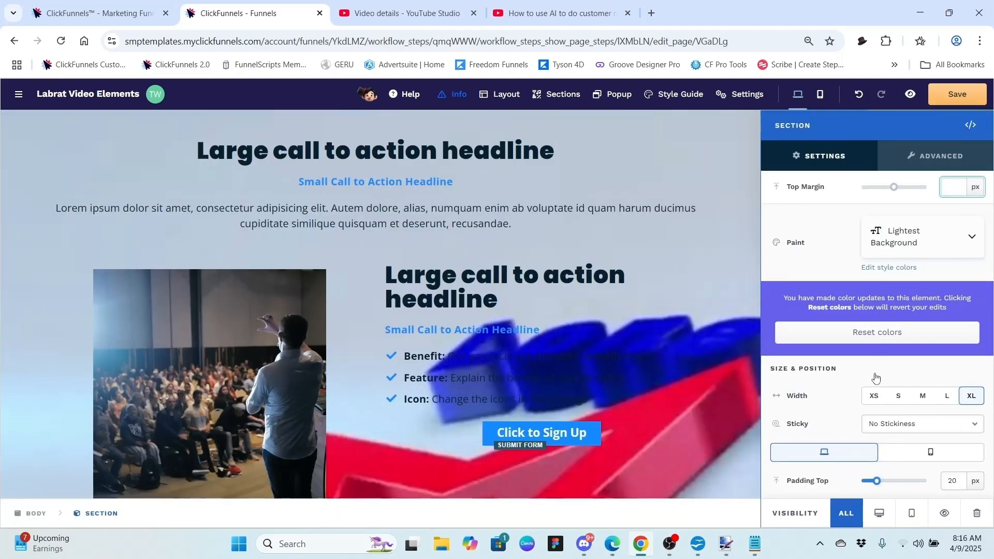
{"action": "scroll", "coordinate": [876, 378], "scroll_direction": "down", "scroll_amount": 6}
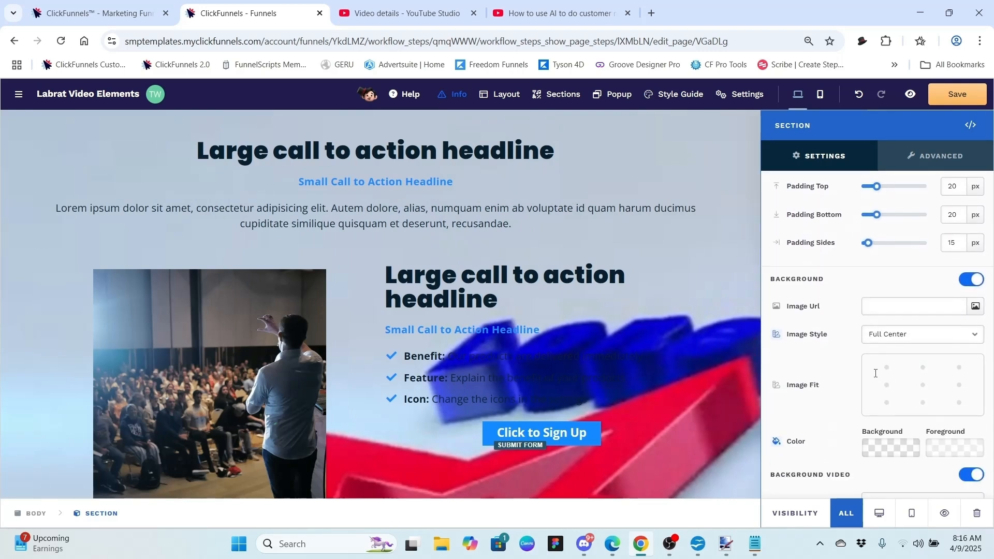
{"action": "scroll", "coordinate": [875, 377], "scroll_direction": "down", "scroll_amount": 2}
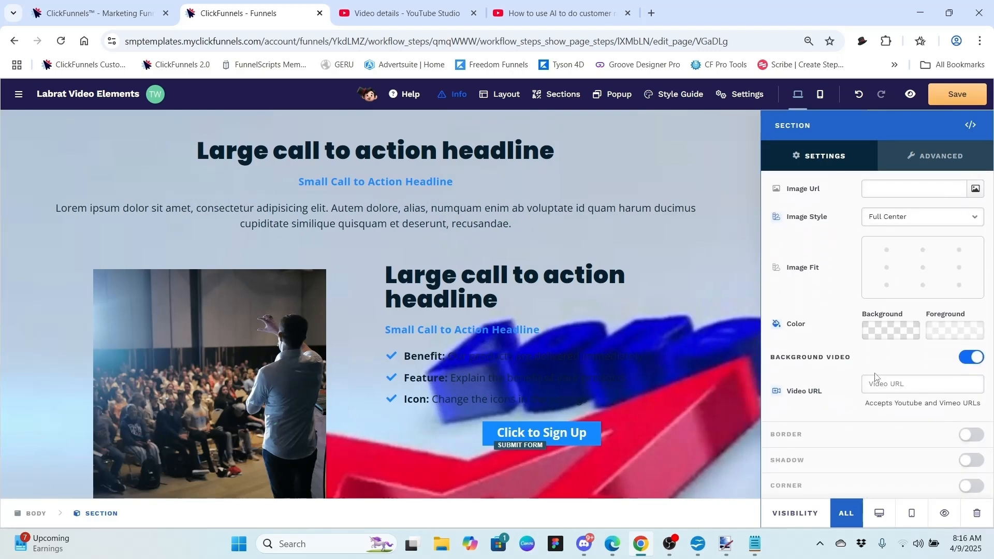
{"action": "left_click", "coordinate": [892, 332]}
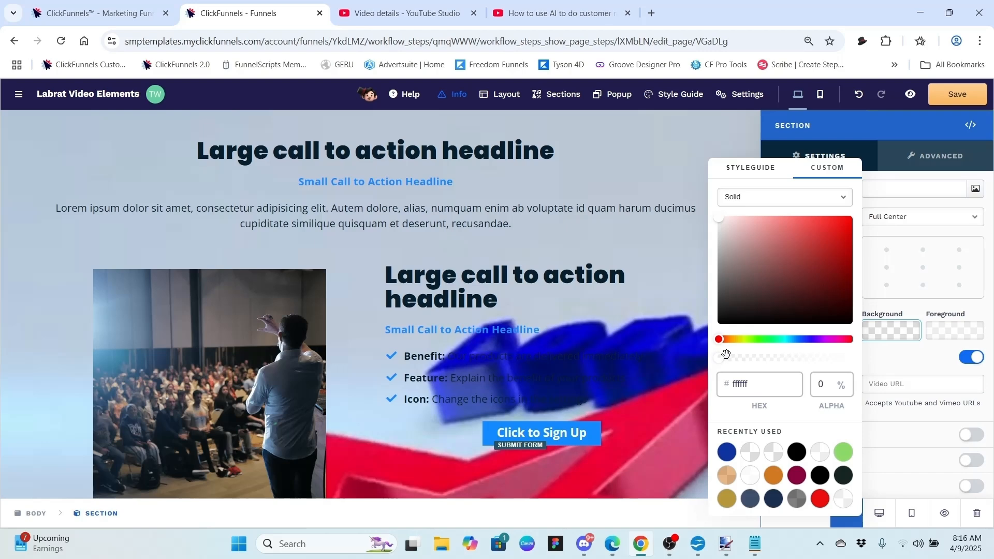
{"action": "left_click_drag", "start_coordinate": [721, 357], "coordinate": [898, 352]}
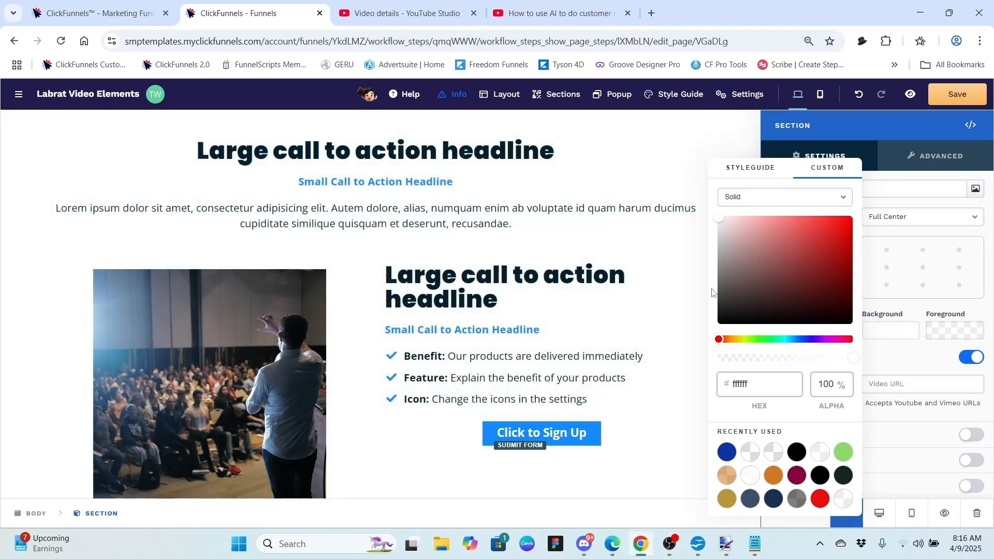
{"action": "left_click", "coordinate": [673, 321]}
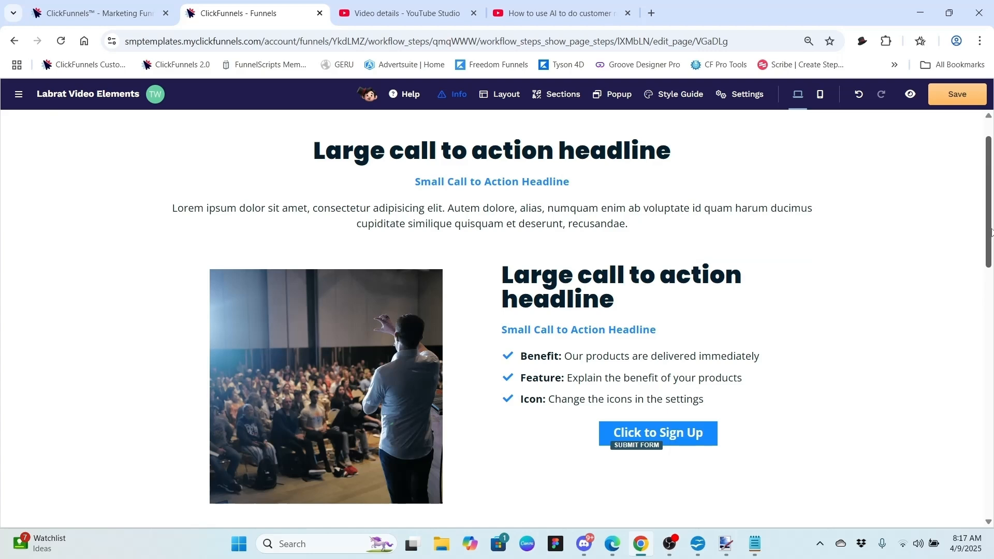
Open the page-level background settings from the editor.
{"action": "scroll", "coordinate": [991, 207], "scroll_direction": "up", "scroll_amount": 1}
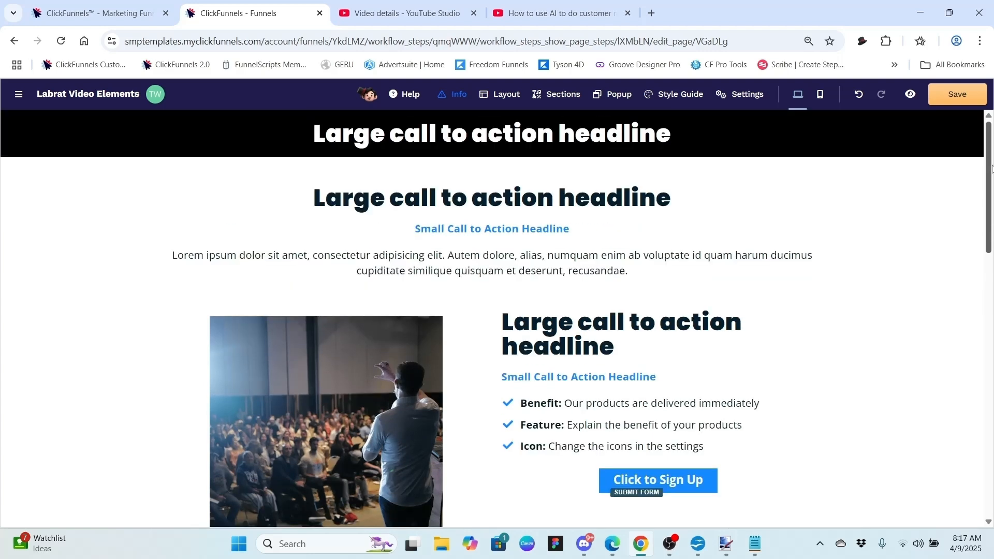
{"action": "mouse_move", "coordinate": [746, 149]}
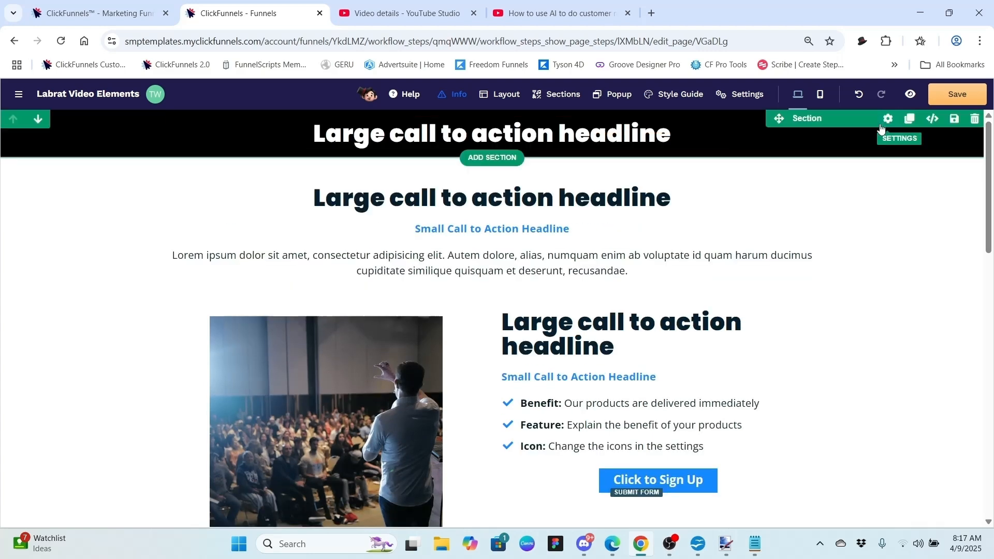
{"action": "left_click", "coordinate": [722, 96]}
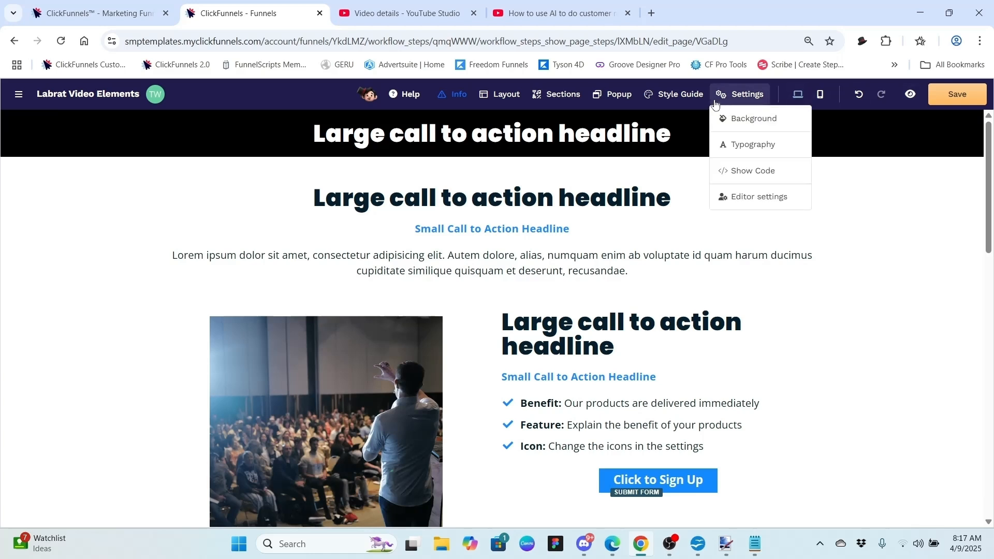
{"action": "left_click", "coordinate": [738, 118]}
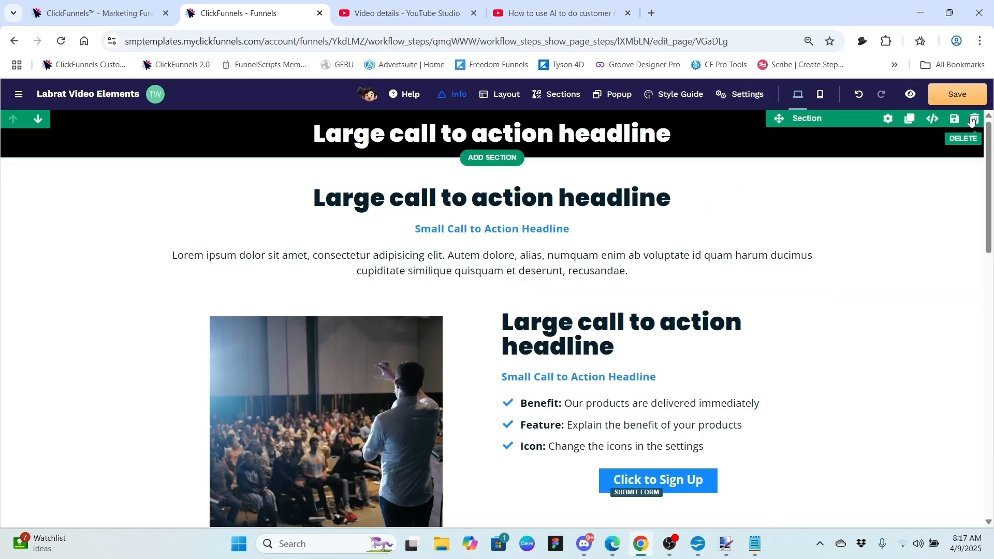
Save the page, check its preview with the opaque section backgrounds, and close the preview.
{"action": "left_click", "coordinate": [959, 99]}
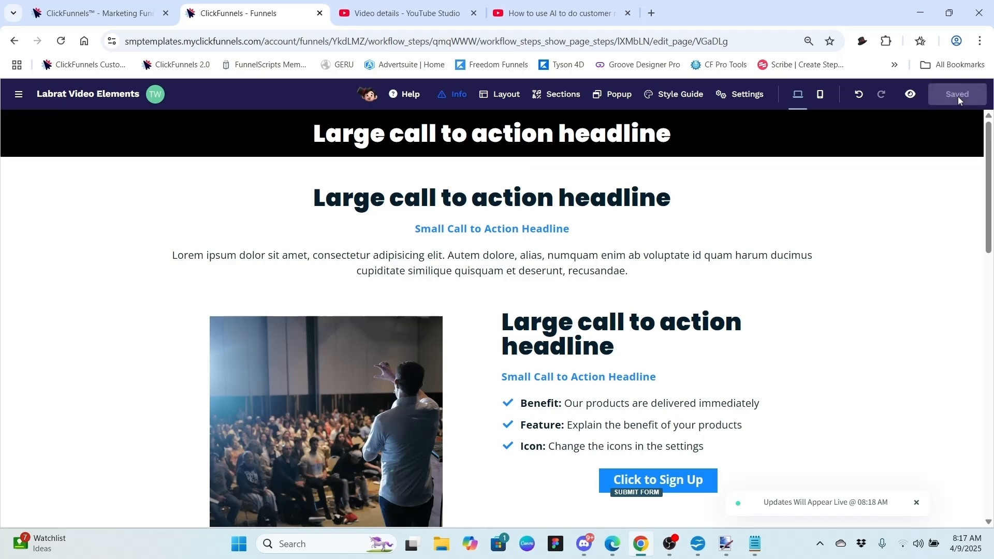
{"action": "left_click", "coordinate": [911, 95]}
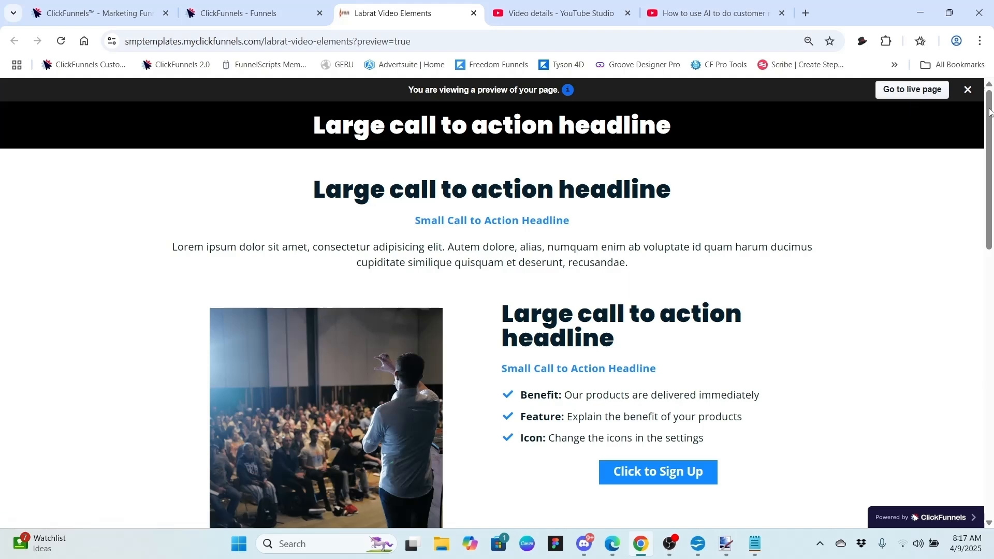
{"action": "left_click_drag", "start_coordinate": [989, 112], "coordinate": [968, 77]}
{"action": "left_click", "coordinate": [474, 13]}
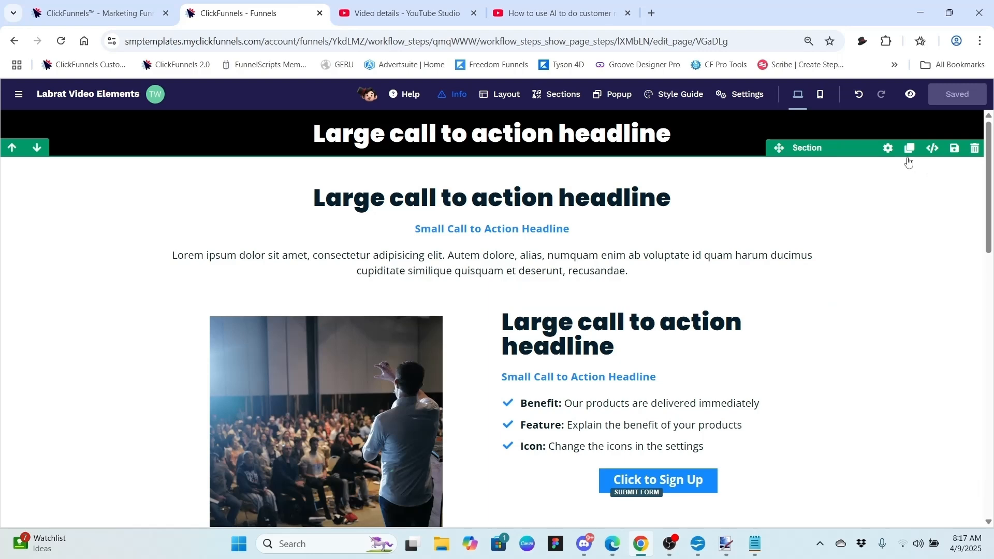
Set the alpha of the white background colour to 10% for the section with the speaker photo.
{"action": "left_click", "coordinate": [888, 149]}
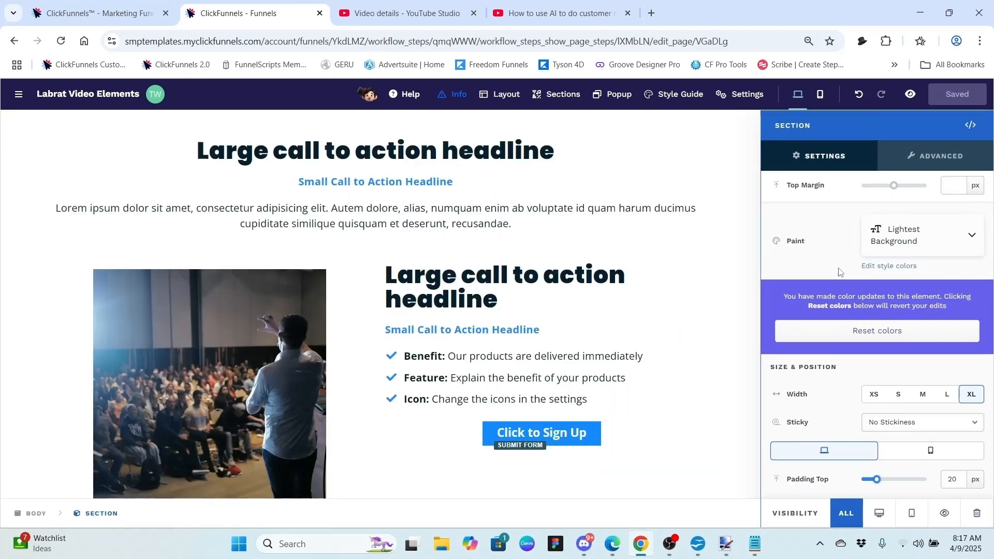
{"action": "scroll", "coordinate": [840, 272], "scroll_direction": "down", "scroll_amount": 6}
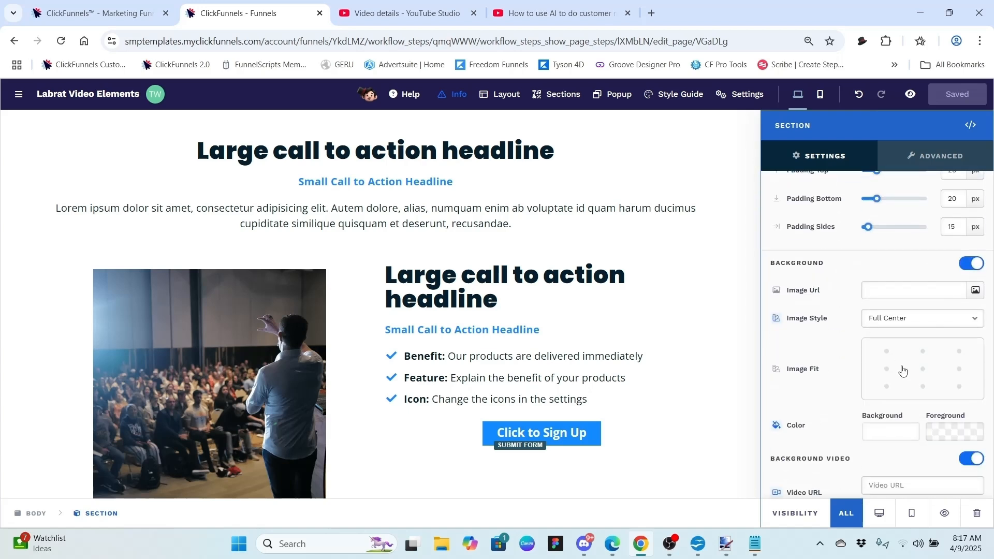
{"action": "left_click", "coordinate": [901, 433]}
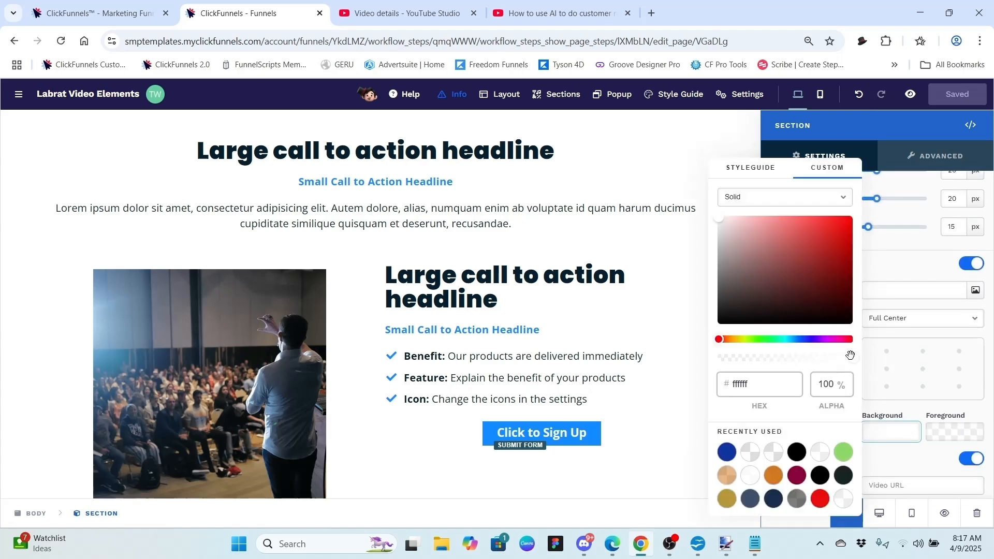
{"action": "left_click_drag", "start_coordinate": [854, 360], "coordinate": [718, 359]}
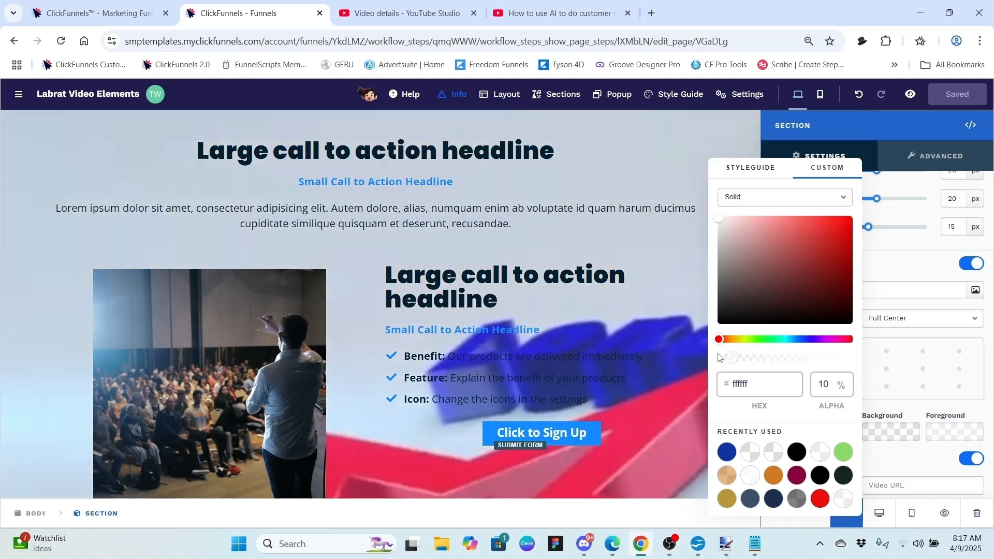
{"action": "left_click", "coordinate": [605, 261]}
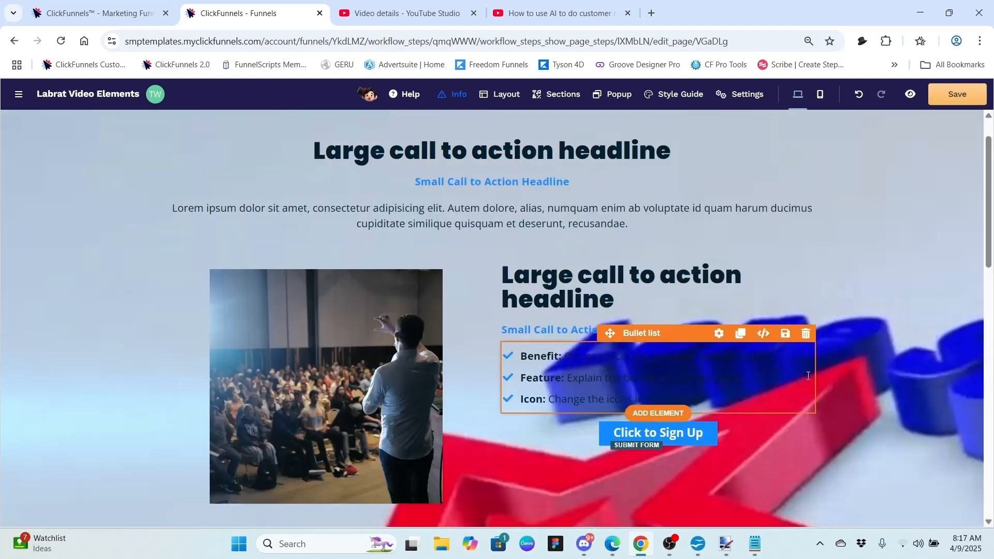
Save the page and preview the video behind the speaker-photo section, checking the page down to the bar-chart illustration.
{"action": "left_click", "coordinate": [956, 99]}
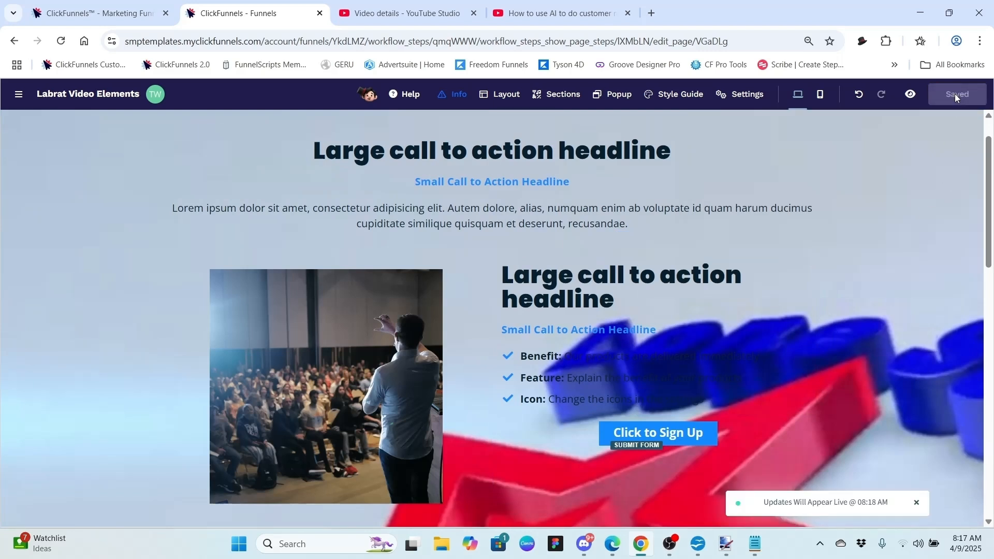
{"action": "left_click", "coordinate": [911, 95]}
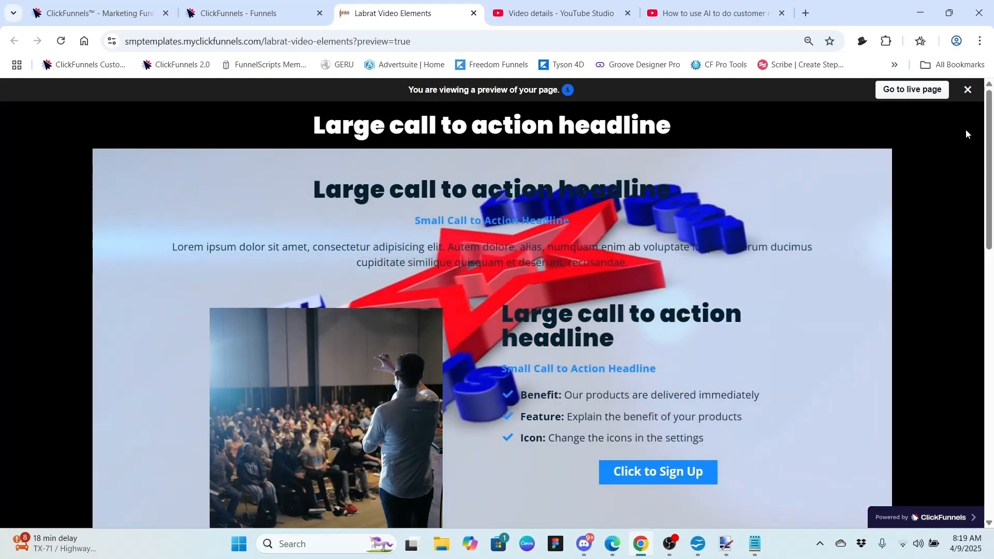
{"action": "left_click_drag", "start_coordinate": [989, 110], "coordinate": [967, 95]}
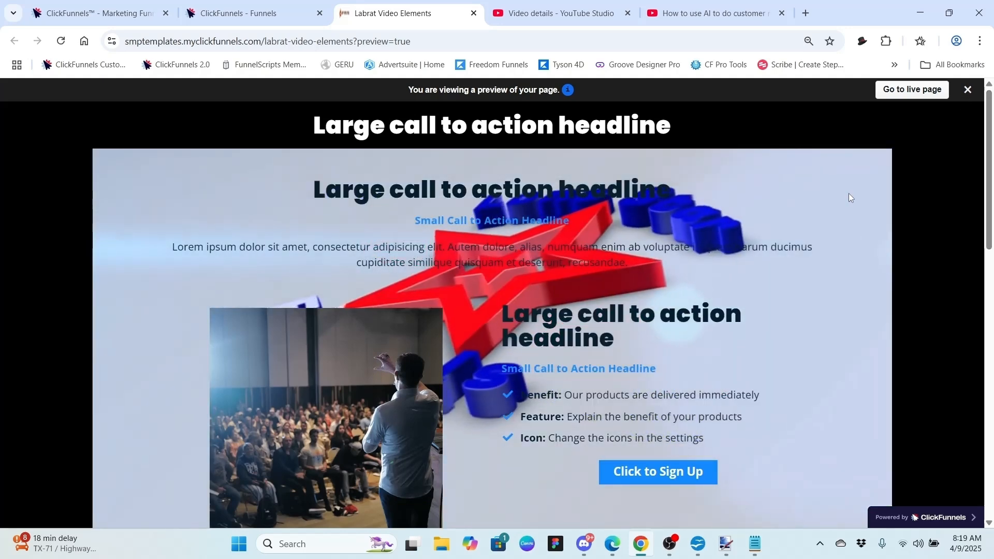
{"action": "left_click_drag", "start_coordinate": [989, 115], "coordinate": [992, 376]}
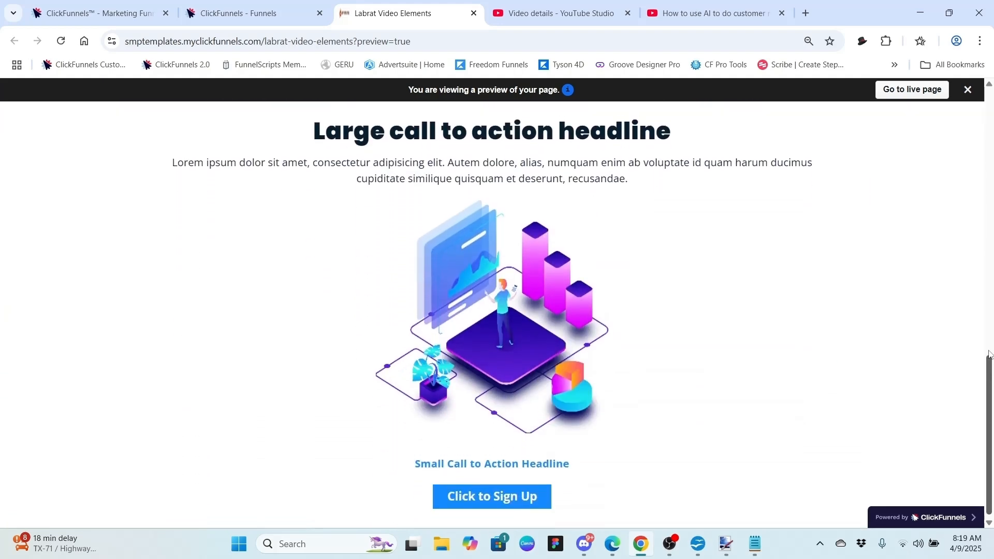